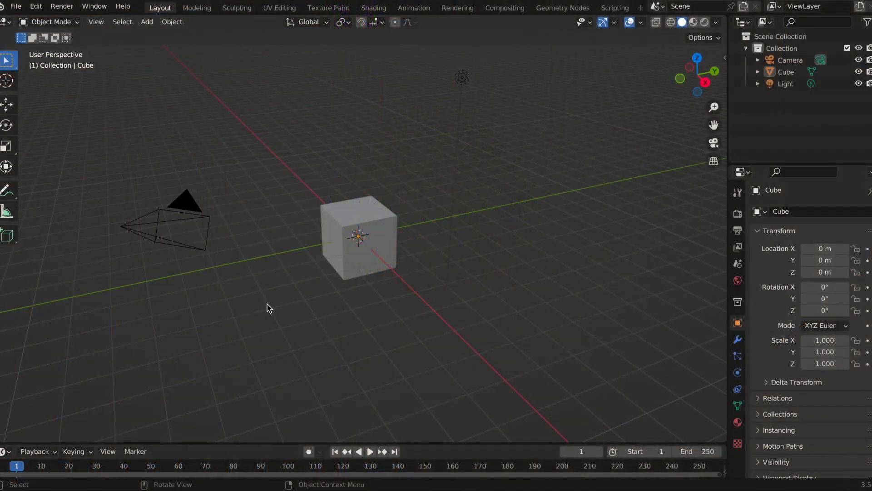
Select and delete the default cube, camera and light
{"action": "key", "text": "a"}
{"action": "key", "text": "x"}
{"action": "left_click", "coordinate": [267, 304]}
Add a plane and give it two centred loop cuts
{"action": "key", "text": "shift+a"}
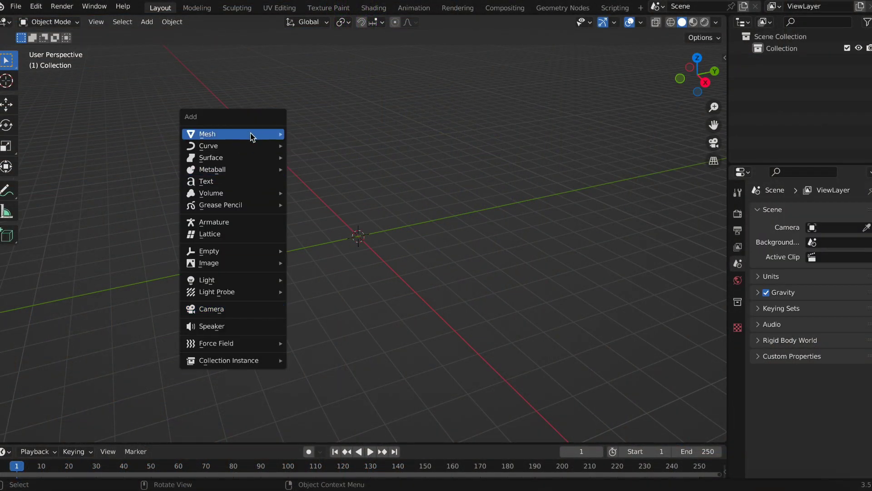
{"action": "left_click", "coordinate": [295, 132]}
{"action": "middle_click_drag", "start_coordinate": [418, 292], "coordinate": [480, 286]}
{"action": "key", "text": "Tab"}
{"action": "scroll", "coordinate": [442, 270], "scroll_direction": "up", "scroll_amount": 2}
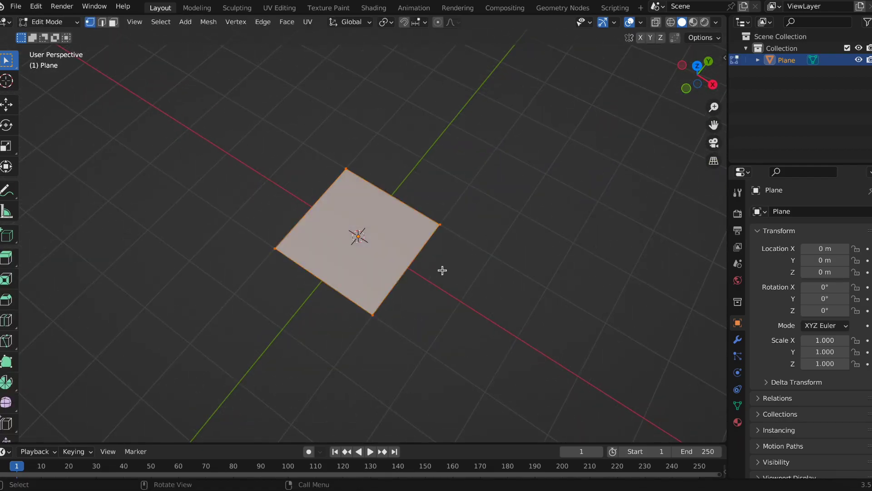
{"action": "key", "text": "ctrl+r"}
{"action": "left_click", "coordinate": [382, 202]}
{"action": "right_click", "coordinate": [386, 218]}
{"action": "key", "text": "ctrl+r"}
{"action": "left_click", "coordinate": [391, 237]}
{"action": "right_click", "coordinate": [391, 237]}
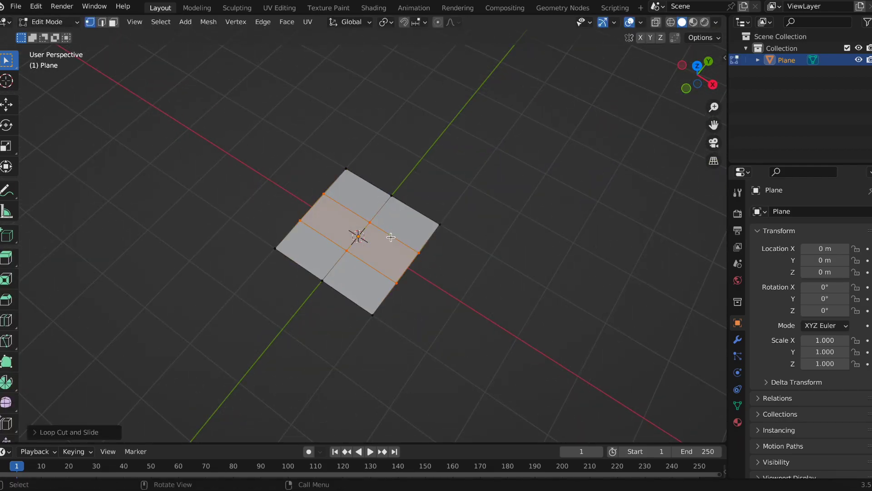
{"action": "key", "text": "Tab"}
Stretch the plane to 1.897 along Y and pinch its top corners into a pointed tip
{"action": "key", "text": "s"}
{"action": "key", "text": "y"}
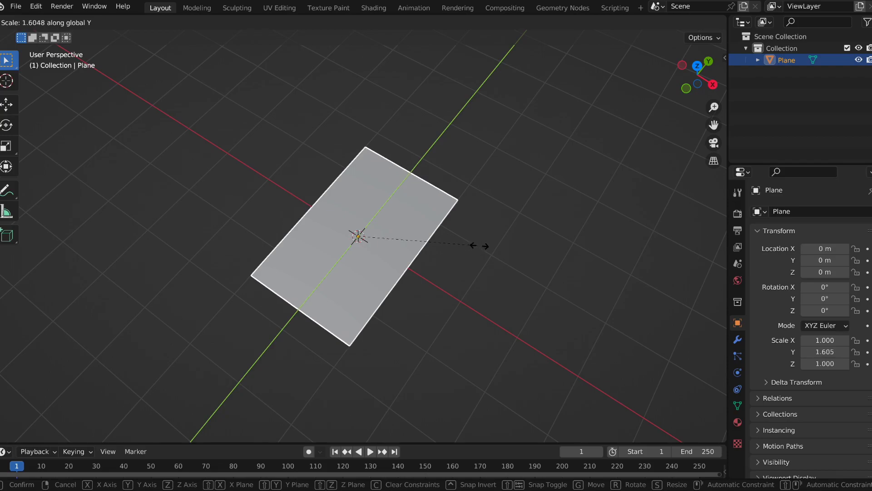
{"action": "left_click", "coordinate": [500, 246]}
{"action": "key", "text": "Tab"}
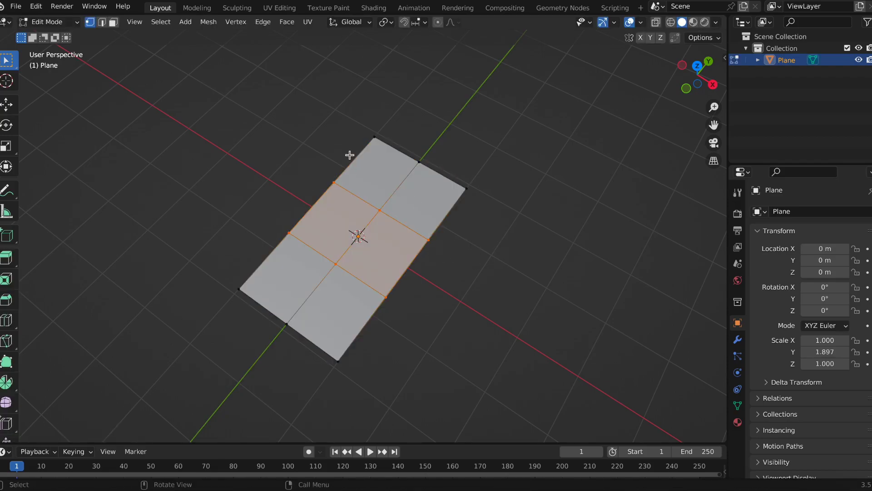
{"action": "left_click_drag", "start_coordinate": [357, 121], "coordinate": [386, 147]}
{"action": "left_click_drag", "start_coordinate": [444, 165], "coordinate": [497, 208], "text": "shift"}
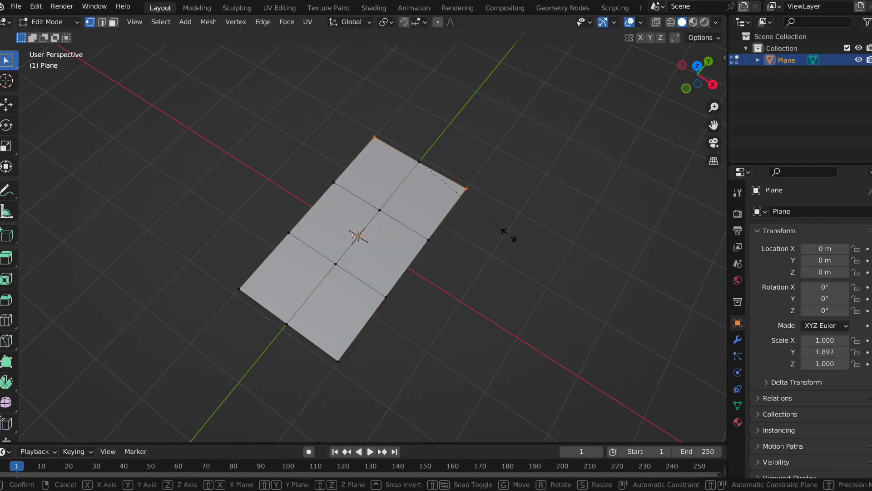
{"action": "key", "text": "s"}
{"action": "key", "text": "x"}
{"action": "left_click", "coordinate": [423, 168]}
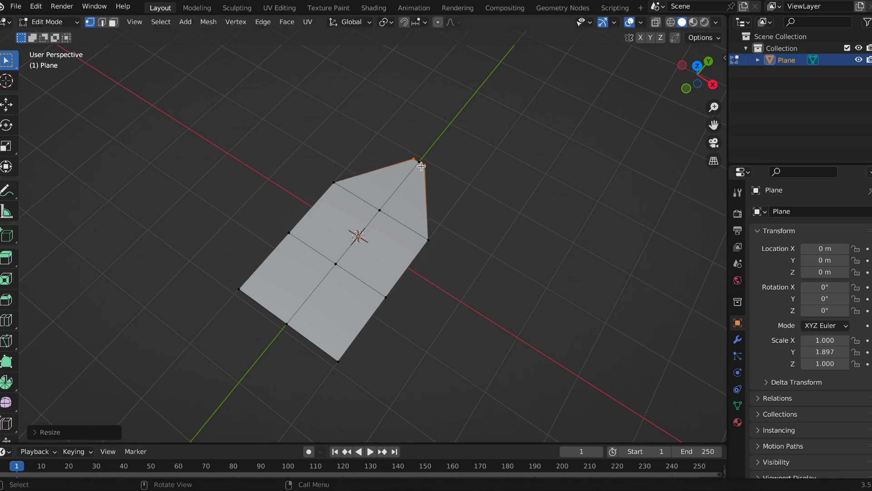
{"action": "key", "text": "g"}
{"action": "key", "text": "y"}
{"action": "left_click", "coordinate": [457, 202]}
Extrude the bottom edge downward and narrow it into a stem end
{"action": "left_click_drag", "start_coordinate": [208, 269], "coordinate": [320, 362]}
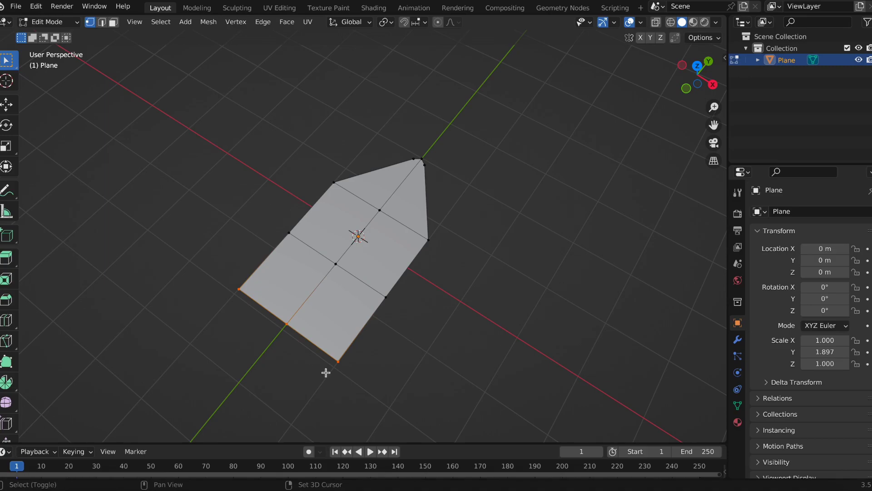
{"action": "key", "text": "g"}
{"action": "key", "text": "y"}
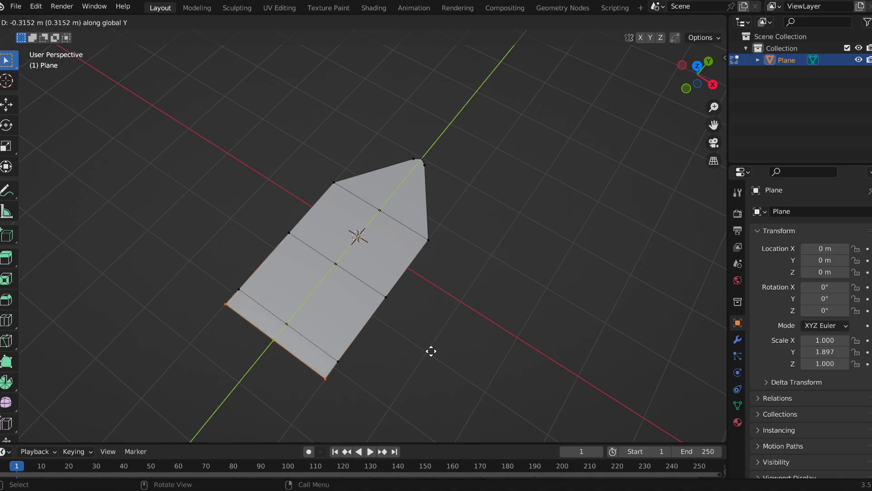
{"action": "left_click", "coordinate": [419, 363]}
{"action": "key", "text": "s"}
{"action": "key", "text": "x"}
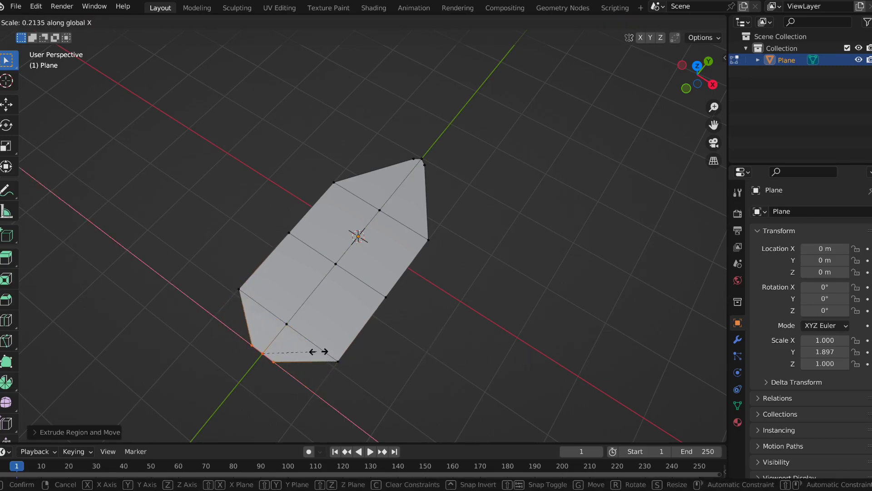
{"action": "left_click", "coordinate": [307, 351]}
Pull the lower and upper side vertices inward to taper the leaf outline
{"action": "left_click", "coordinate": [321, 342]}
{"action": "left_click", "coordinate": [253, 289], "text": "shift"}
{"action": "key", "text": "s"}
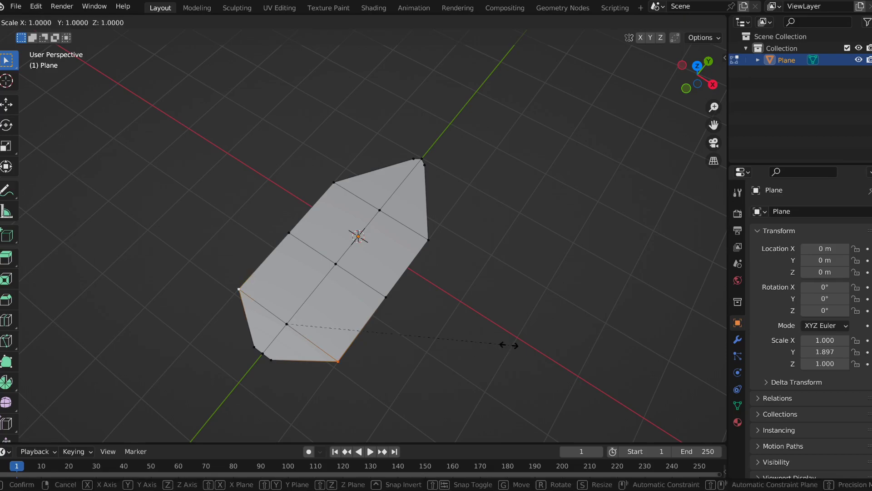
{"action": "left_click", "coordinate": [364, 326]}
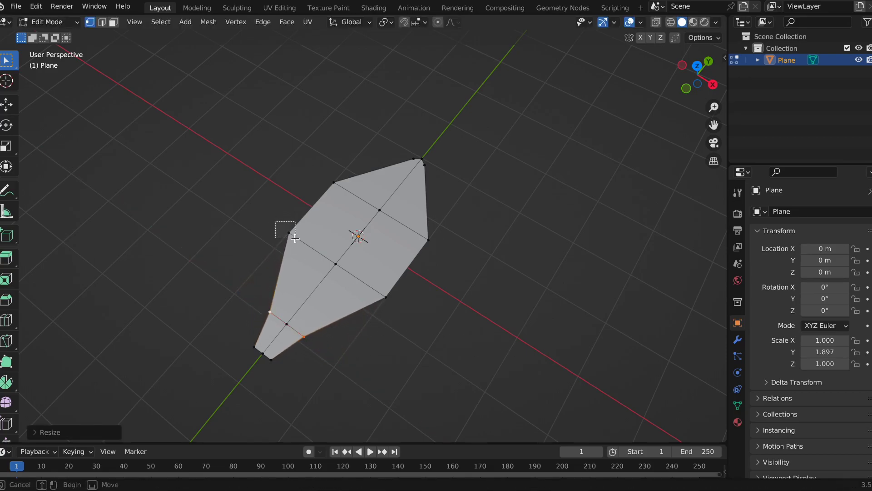
{"action": "left_click_drag", "start_coordinate": [276, 222], "coordinate": [295, 238]}
{"action": "left_click", "coordinate": [347, 190]}
{"action": "key", "text": "s"}
{"action": "left_click", "coordinate": [433, 266]}
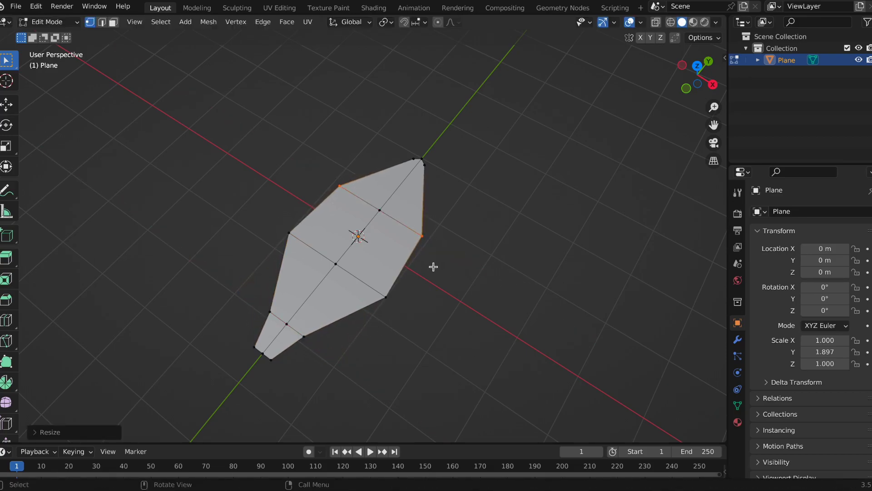
Add several lengthwise and crosswise loop cuts across the leaf
{"action": "key", "text": "ctrl+r"}
{"action": "scroll", "coordinate": [391, 214], "scroll_direction": "up", "scroll_amount": 2}
{"action": "left_click", "coordinate": [395, 214]}
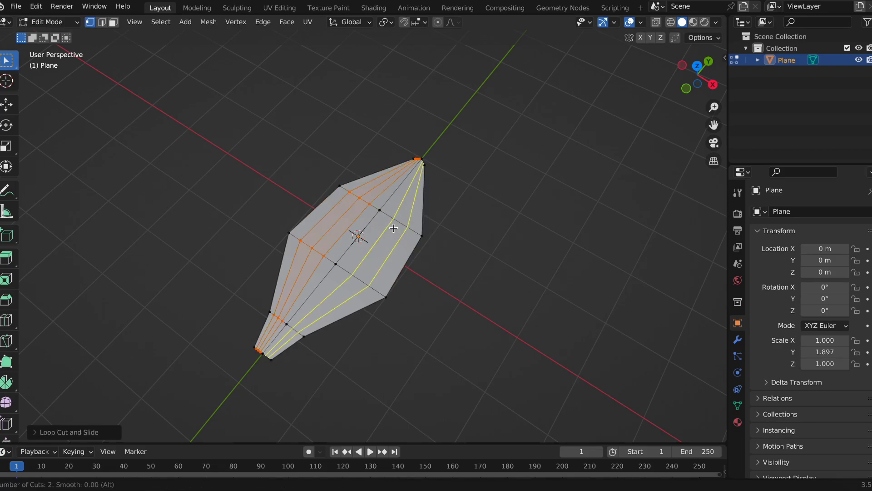
{"action": "key", "text": "ctrl+r"}
{"action": "left_click", "coordinate": [391, 191]}
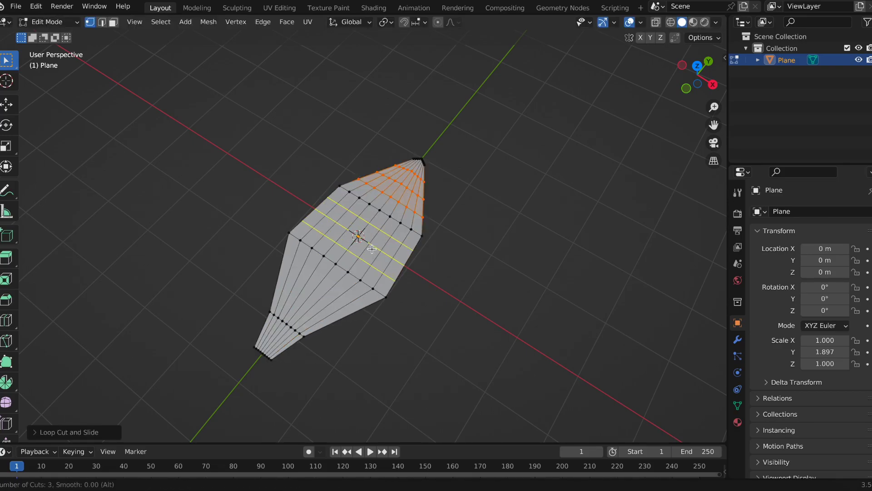
{"action": "key", "text": "ctrl+r"}
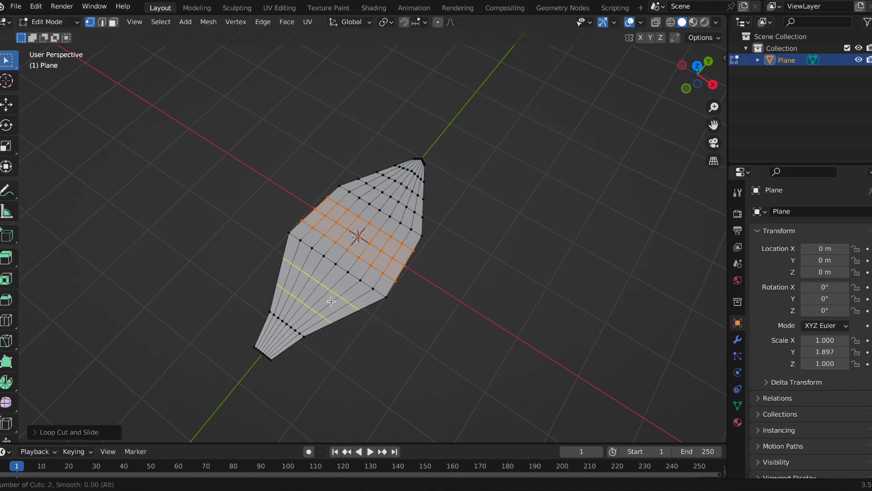
{"action": "left_click", "coordinate": [331, 301]}
{"action": "left_click", "coordinate": [312, 319]}
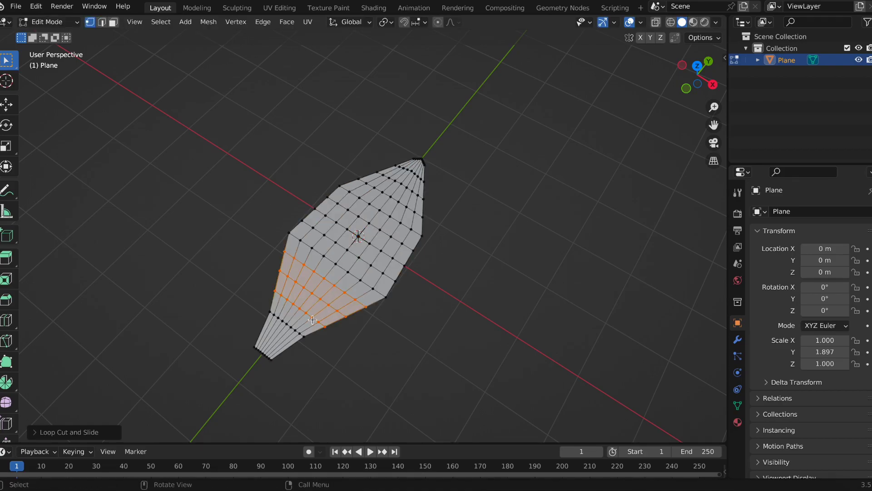
Raise the central edge loop along Z with soft falloff to bend the leaf
{"action": "left_click", "coordinate": [377, 214], "text": "alt"}
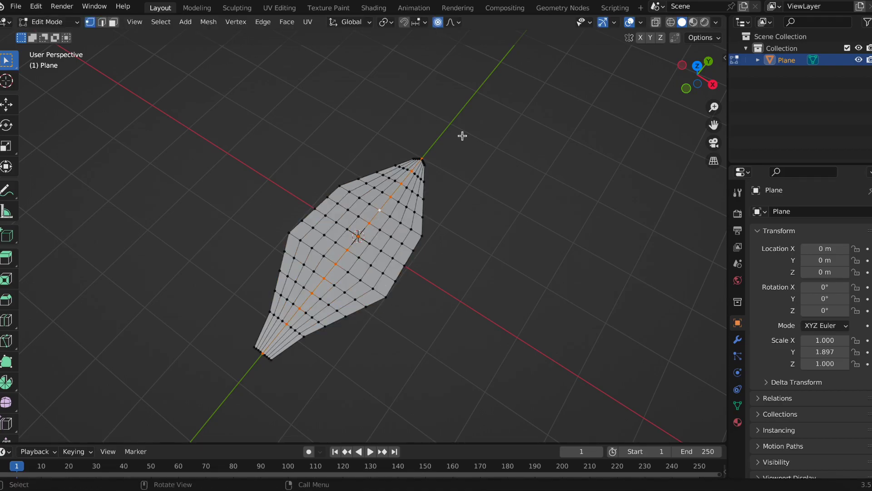
{"action": "middle_click_drag", "start_coordinate": [462, 136], "coordinate": [483, 181]}
{"action": "key", "text": "g"}
{"action": "key", "text": "z"}
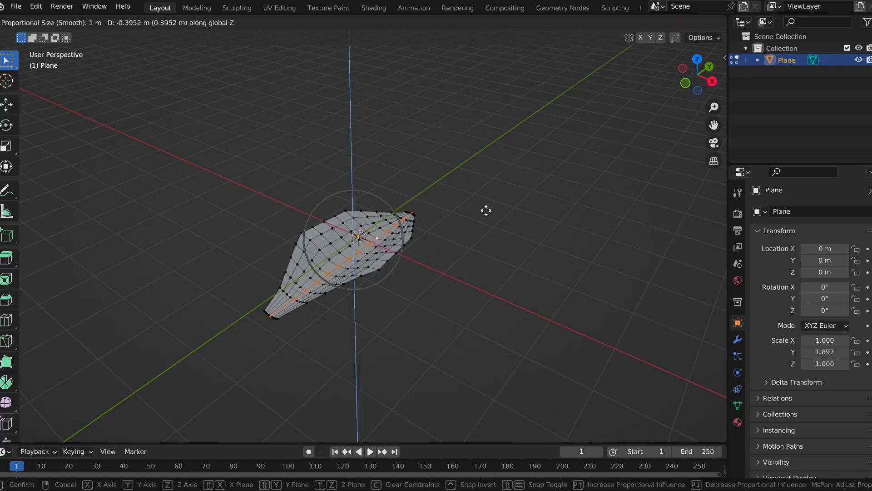
{"action": "left_click", "coordinate": [483, 207]}
Stand the leaf upright at 90° on X and raise its base to the origin
{"action": "key", "text": "Tab"}
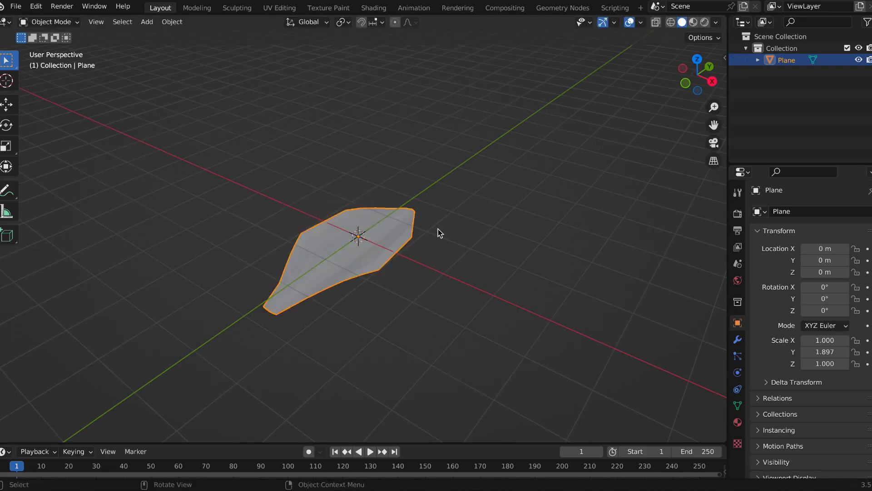
{"action": "type", "text": "rx90"}
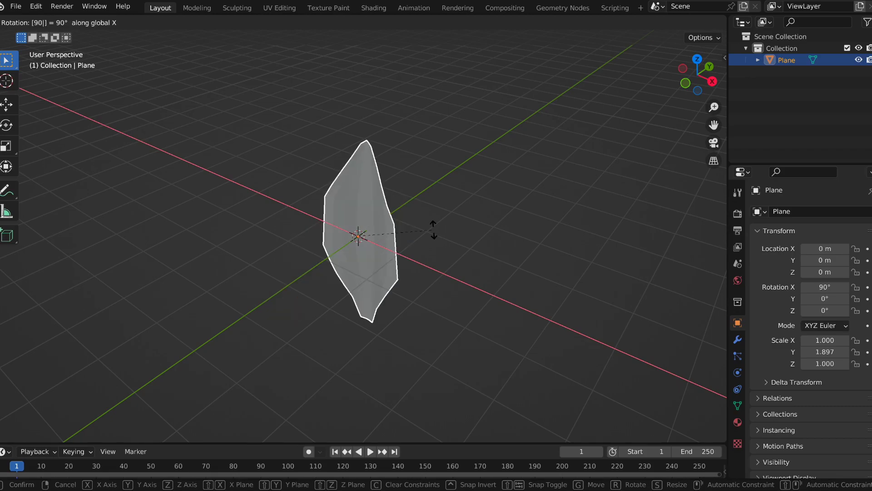
{"action": "key", "text": "Return"}
{"action": "key", "text": "g"}
{"action": "key", "text": "z"}
{"action": "left_click", "coordinate": [451, 153]}
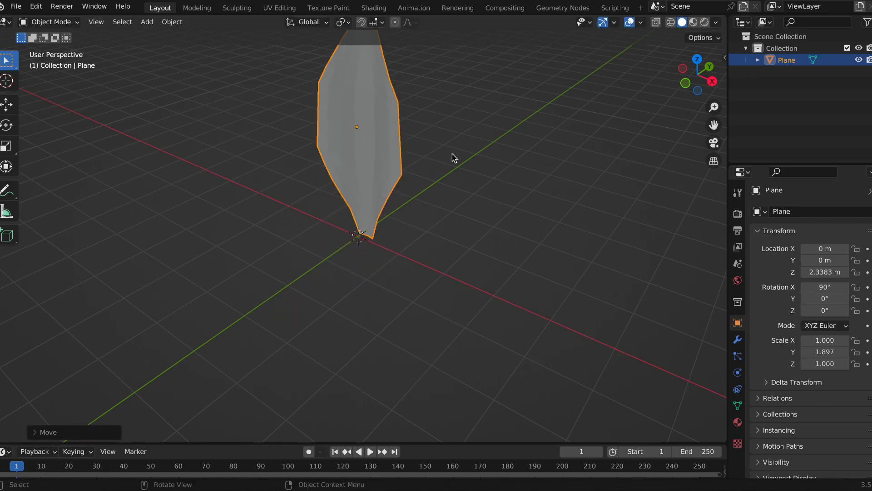
Curve the leaf into an arc by moving its tip vertex with proportional falloff
{"action": "key", "text": "Tab"}
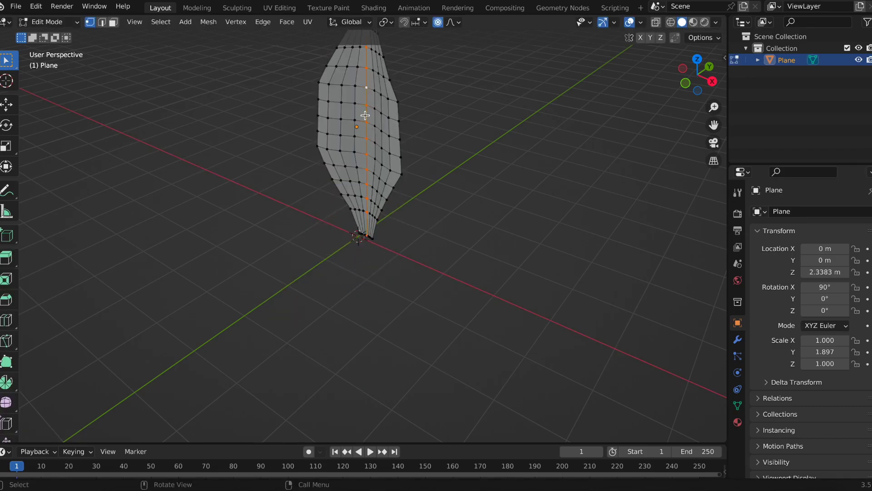
{"action": "left_click", "coordinate": [711, 81]}
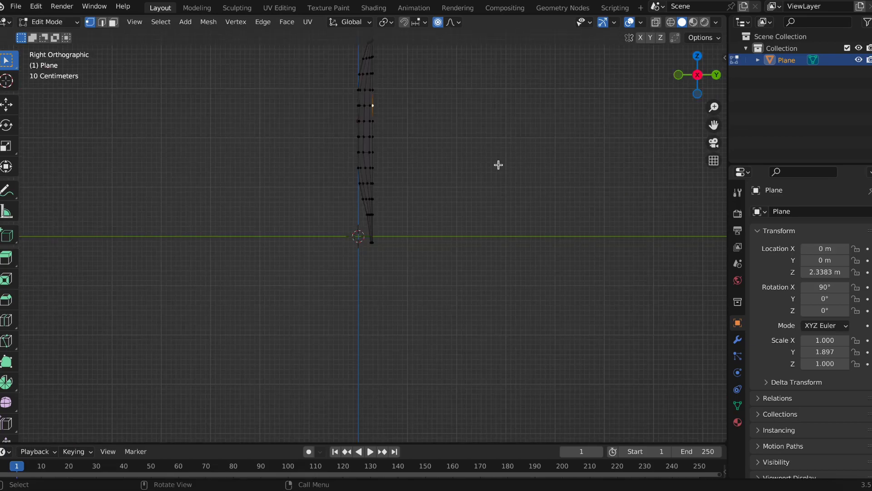
{"action": "key", "text": "g"}
{"action": "scroll", "coordinate": [490, 168], "scroll_direction": "down", "scroll_amount": 2}
{"action": "scroll", "coordinate": [487, 168], "scroll_direction": "down", "scroll_amount": 10}
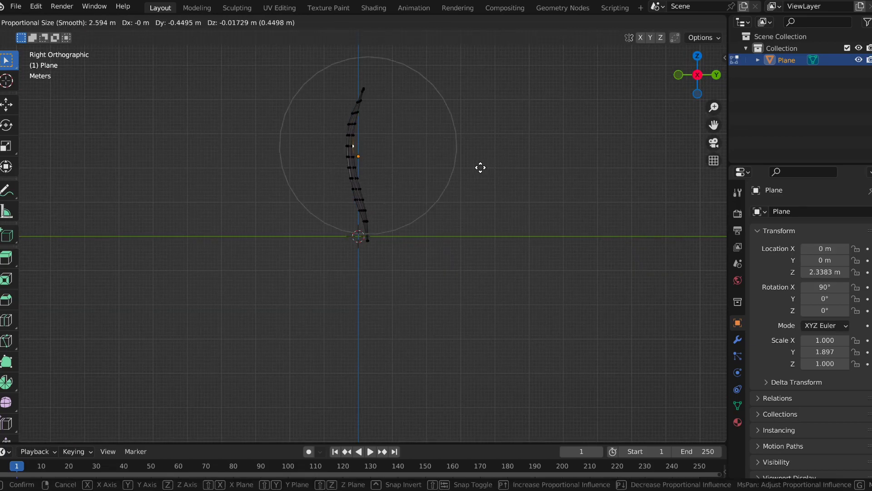
{"action": "scroll", "coordinate": [481, 167], "scroll_direction": "down", "scroll_amount": 5}
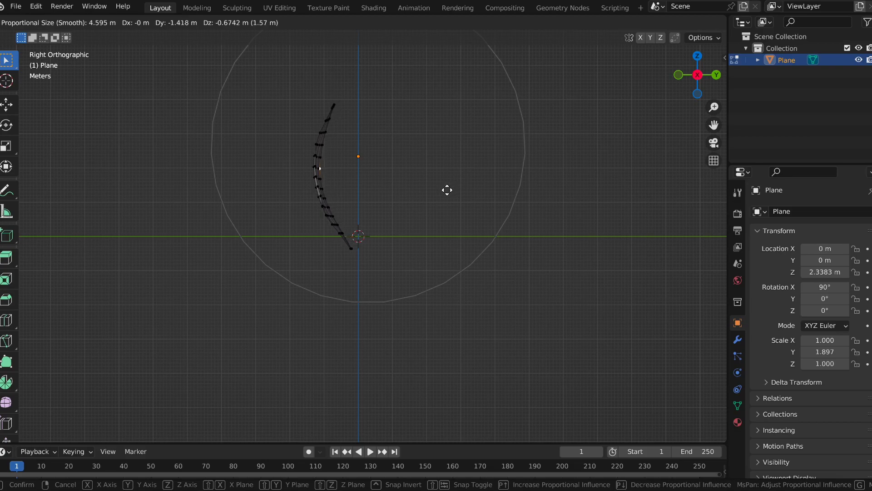
{"action": "left_click", "coordinate": [413, 190]}
Lift the curved leaf upward with proportional editing
{"action": "key", "text": "Tab"}
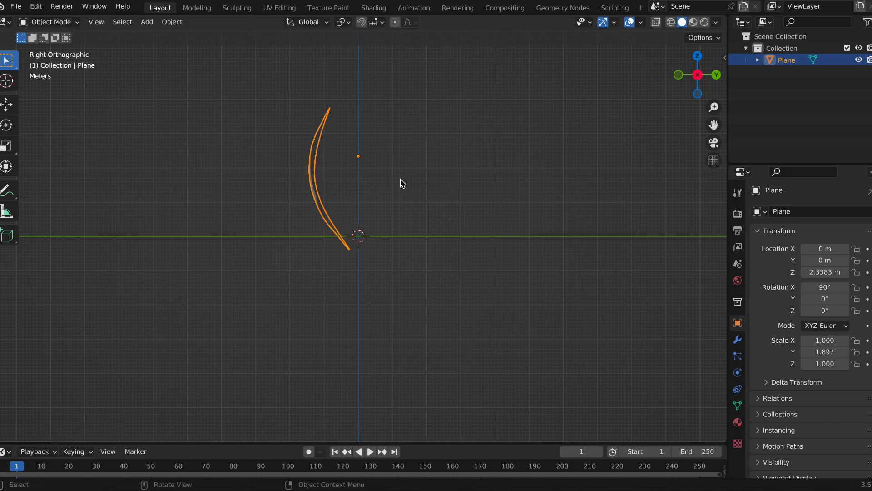
{"action": "middle_click_drag", "start_coordinate": [401, 183], "coordinate": [403, 261], "text": "shift"}
{"action": "key", "text": "Tab"}
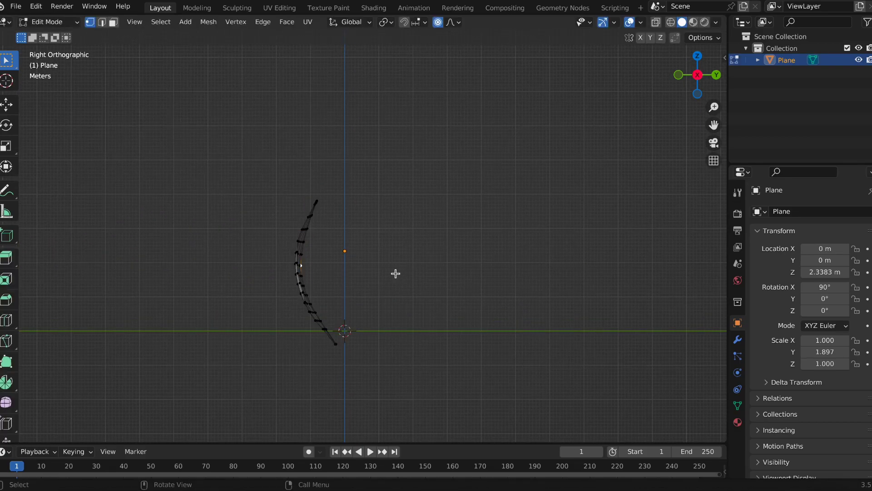
{"action": "key", "text": "g"}
{"action": "left_click", "coordinate": [403, 176]}
{"action": "key", "text": "Tab"}
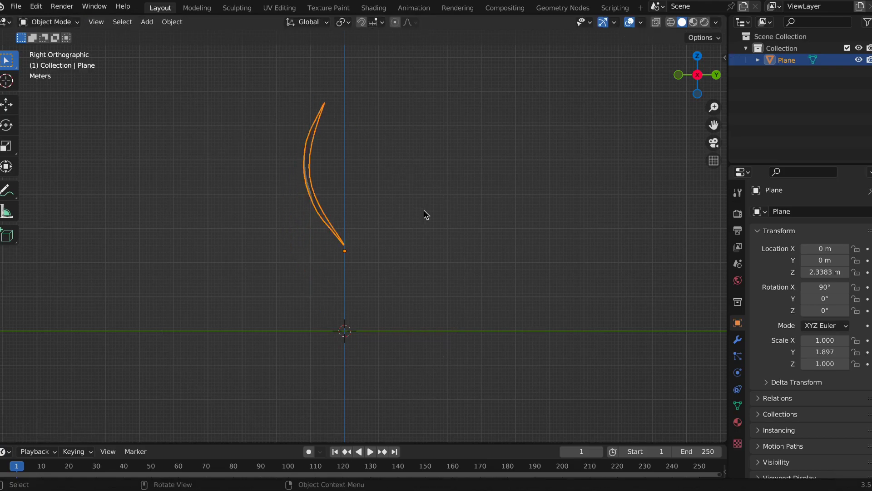
Tilt the leaf to 50.2° on X and raise part of the blade with soft falloff
{"action": "key", "text": "r"}
{"action": "left_click", "coordinate": [554, 293]}
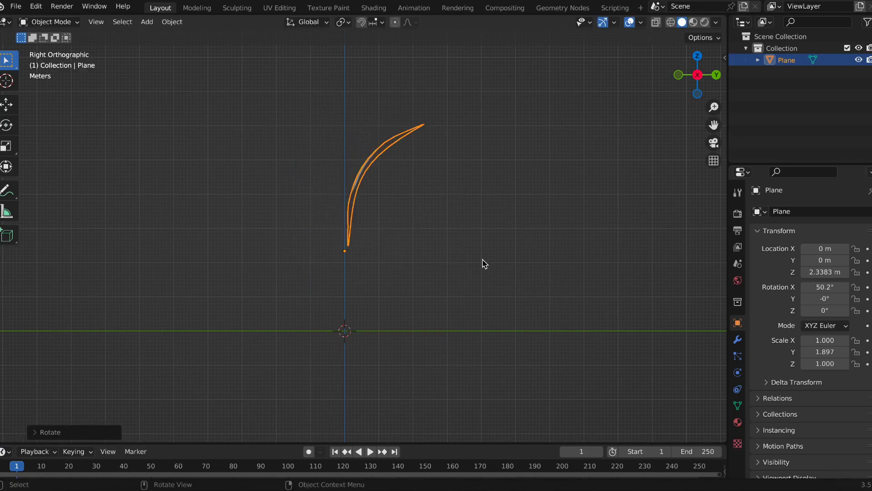
{"action": "key", "text": "Tab"}
{"action": "key", "text": "g"}
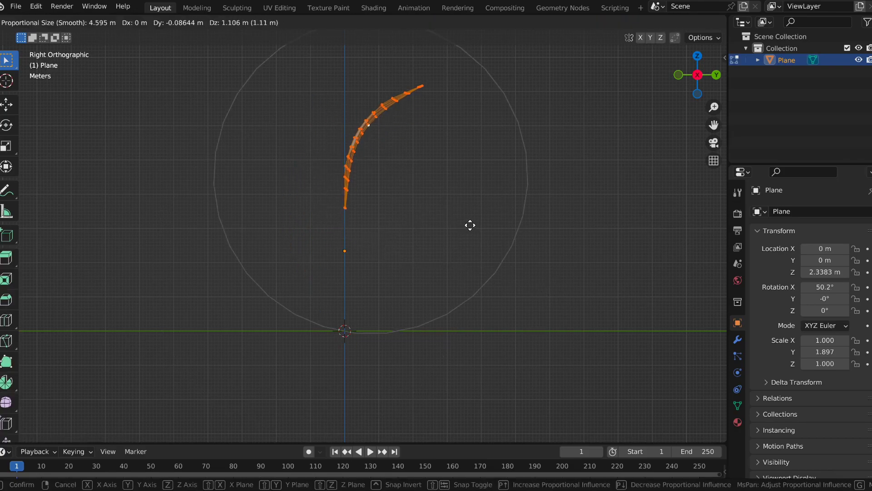
{"action": "left_click", "coordinate": [470, 225]}
{"action": "key", "text": "Tab"}
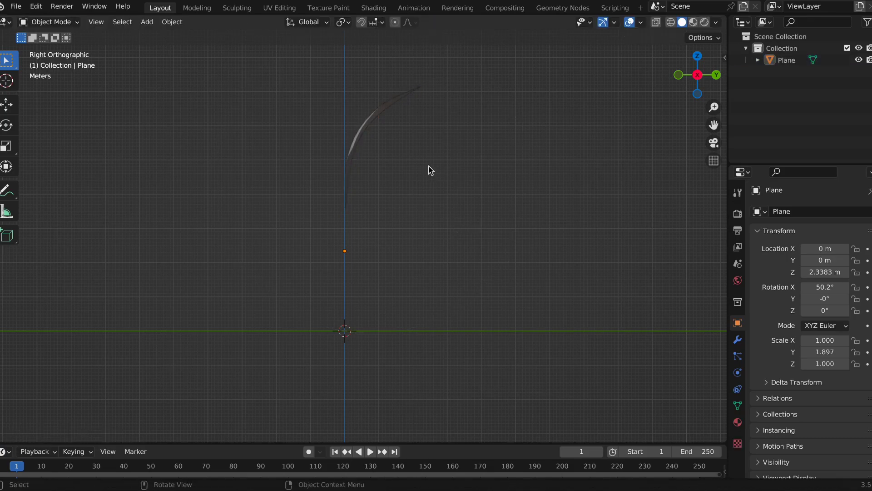
Shade the leaf smooth and add a level-2 Subdivision Surface modifier
{"action": "middle_click_drag", "start_coordinate": [424, 189], "coordinate": [380, 212]}
{"action": "right_click", "coordinate": [380, 211]}
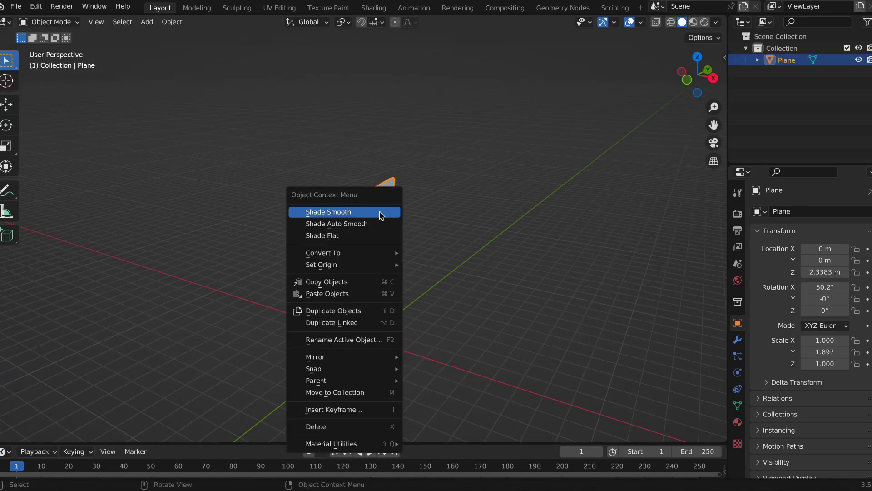
{"action": "left_click", "coordinate": [379, 211]}
{"action": "left_click", "coordinate": [737, 339]}
{"action": "left_click", "coordinate": [782, 211]}
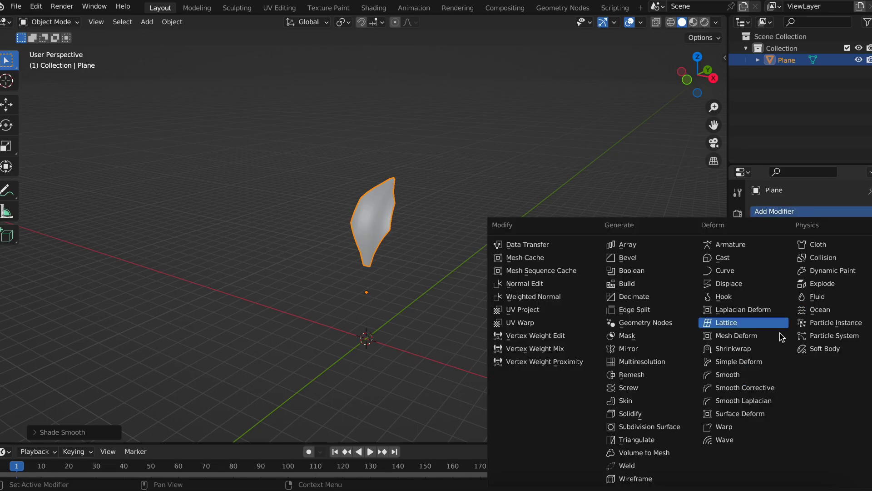
{"action": "left_click", "coordinate": [662, 427]}
{"action": "left_click", "coordinate": [858, 264]}
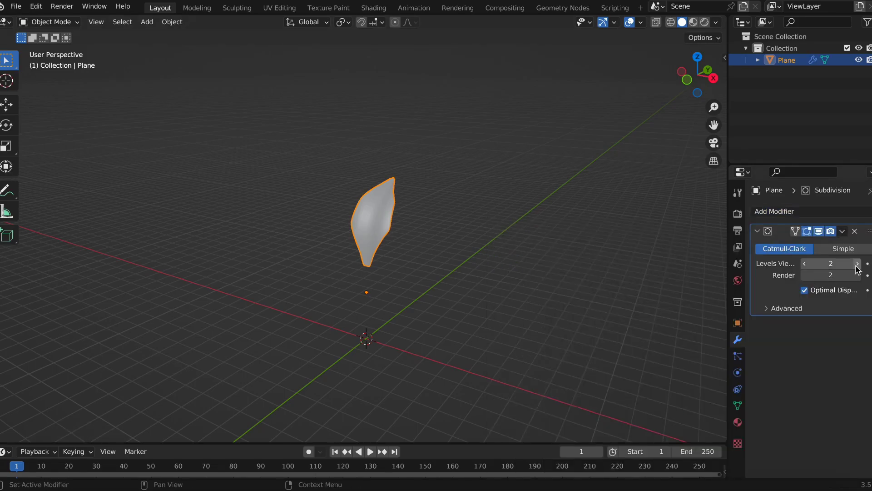
Move the leaf off to the left along the X axis
{"action": "left_click", "coordinate": [498, 255]}
{"action": "scroll", "coordinate": [464, 283], "scroll_direction": "up", "scroll_amount": 3}
{"action": "scroll", "coordinate": [482, 265], "scroll_direction": "down", "scroll_amount": 2}
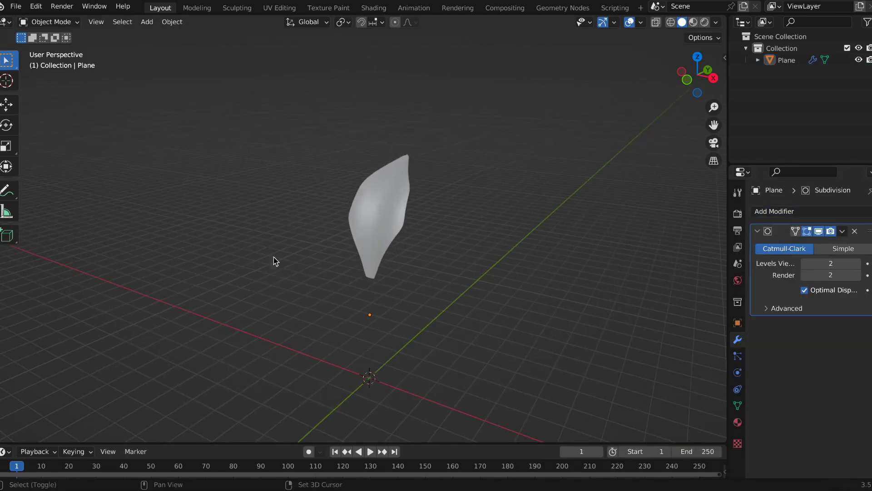
{"action": "left_click", "coordinate": [390, 263]}
{"action": "key", "text": "g"}
{"action": "key", "text": "x"}
{"action": "left_click", "coordinate": [188, 230]}
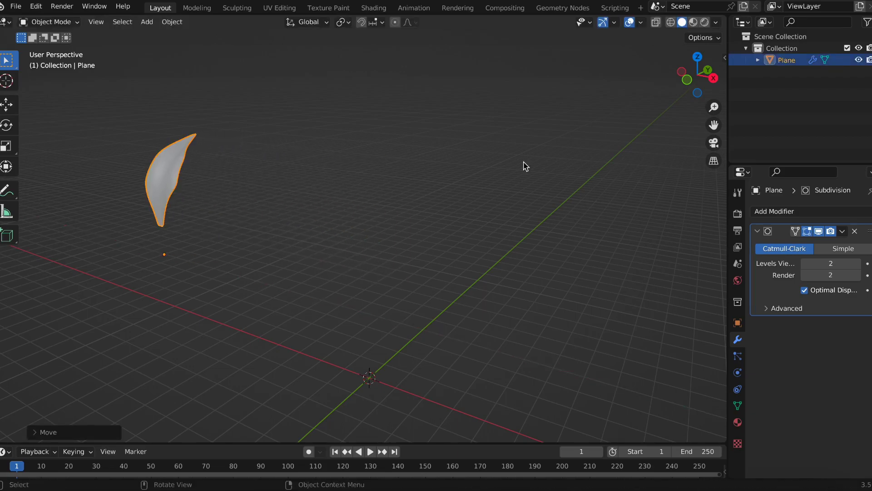
Rename the object to 'leaf' in the outliner
{"action": "double_click", "coordinate": [789, 63]}
{"action": "type", "text": "f"}
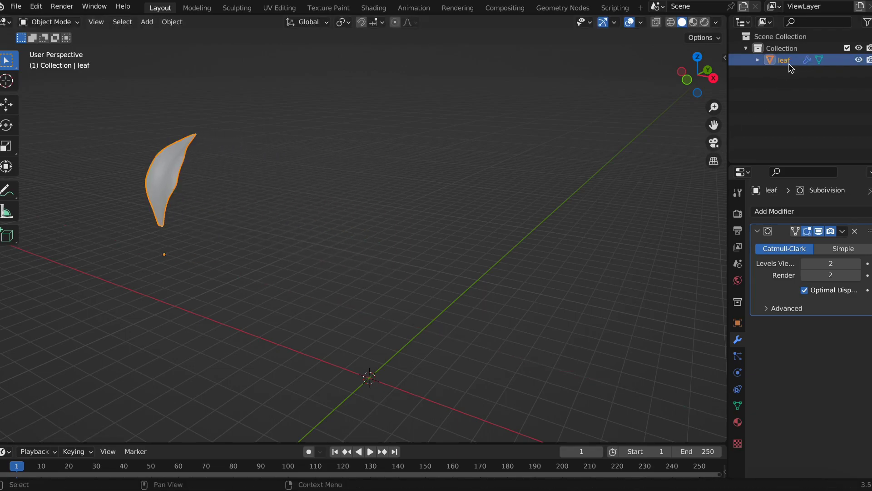
{"action": "key", "text": "Return"}
Add a new plane and view it from the top
{"action": "key", "text": "shift+a"}
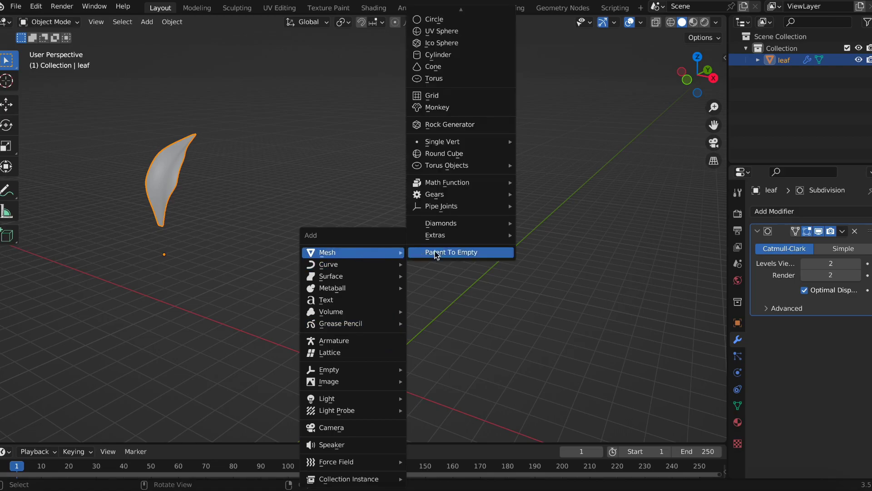
{"action": "scroll", "coordinate": [460, 95], "scroll_direction": "up", "scroll_amount": 2}
{"action": "left_click", "coordinate": [467, 20]}
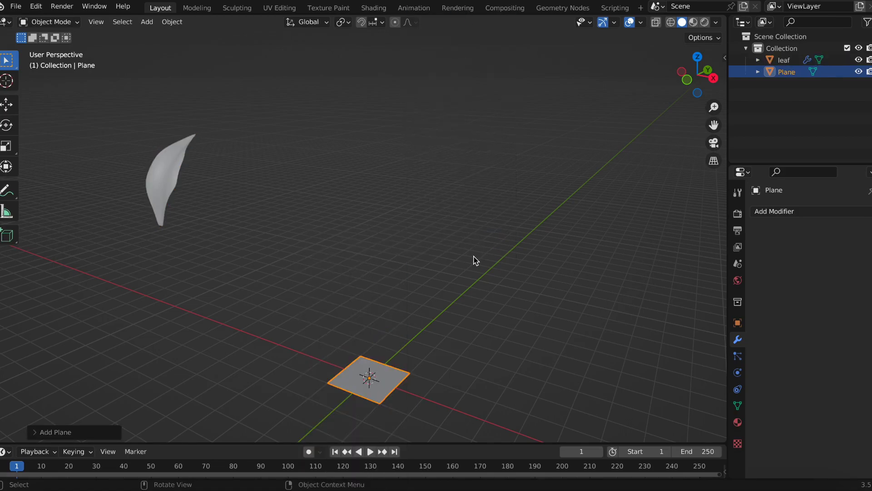
{"action": "left_click", "coordinate": [697, 56]}
Loop-cut the plane down the middle and across, then stretch it along Y
{"action": "key", "text": "Tab"}
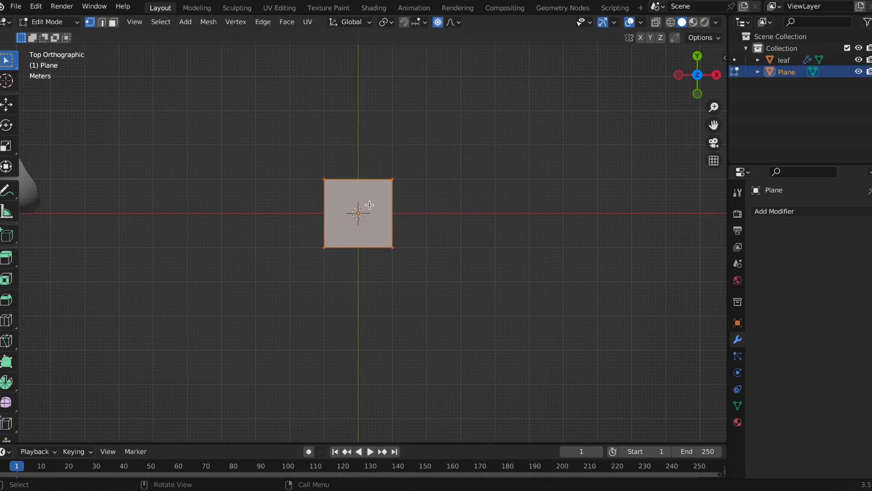
{"action": "key", "text": "ctrl+r"}
{"action": "left_click", "coordinate": [363, 188]}
{"action": "key", "text": "ctrl+r"}
{"action": "scroll", "coordinate": [386, 219], "scroll_direction": "up", "scroll_amount": 1}
{"action": "left_click", "coordinate": [387, 220]}
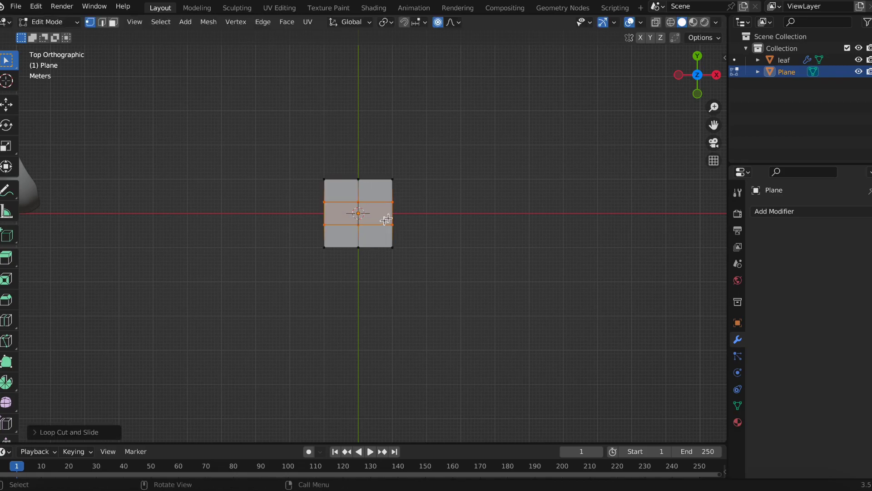
{"action": "key", "text": "Tab"}
{"action": "key", "text": "s"}
{"action": "key", "text": "y"}
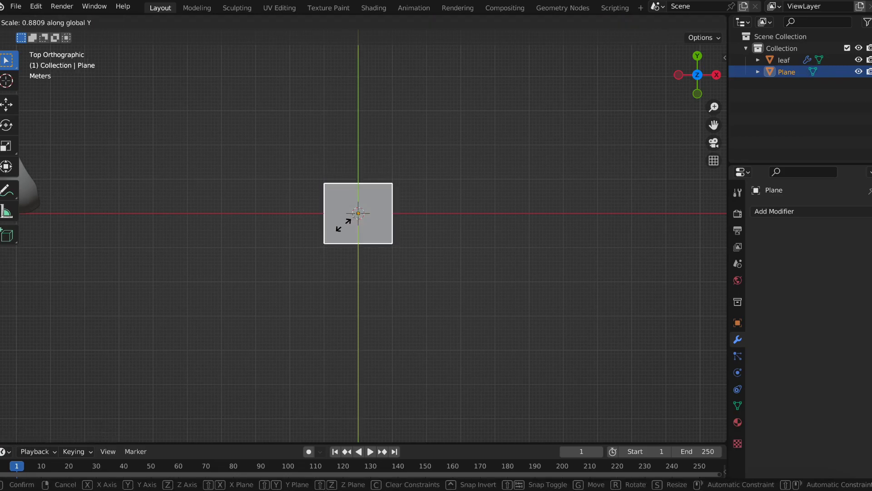
{"action": "left_click", "coordinate": [315, 234]}
Pinch the bottom edge to a point and narrow the lower edges along X
{"action": "key", "text": "Tab"}
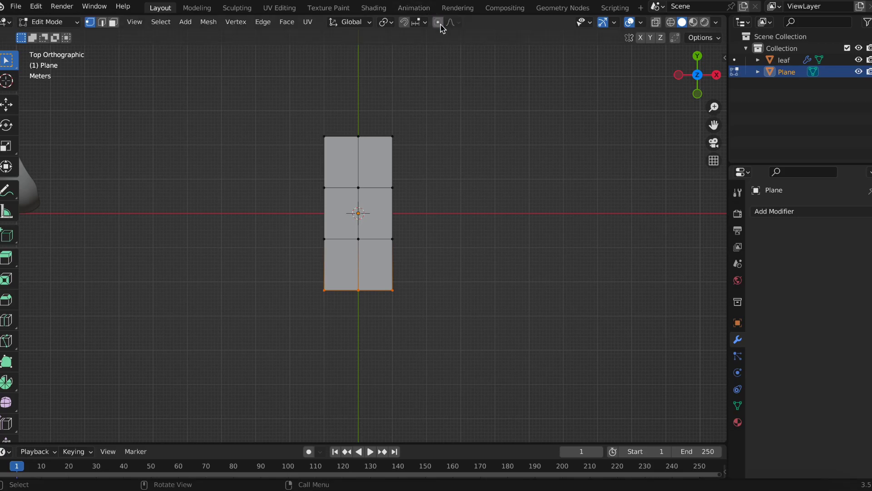
{"action": "key", "text": "s"}
{"action": "key", "text": "x"}
{"action": "left_click", "coordinate": [382, 285]}
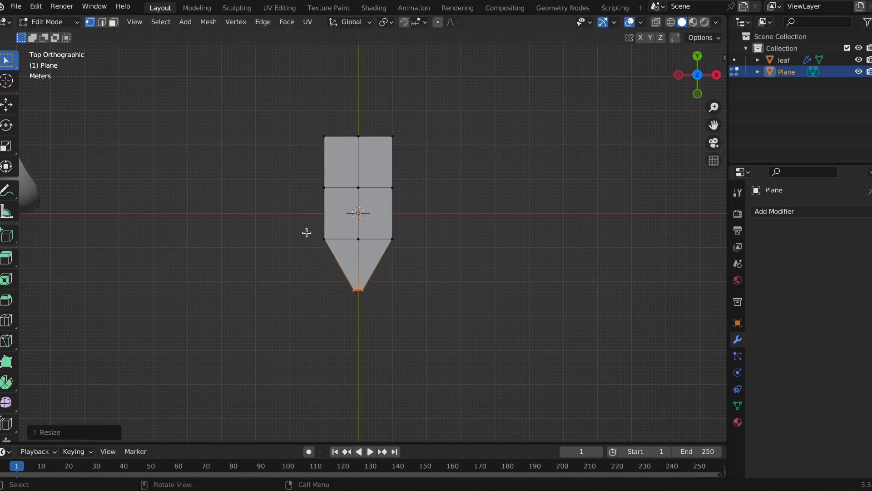
{"action": "left_click", "coordinate": [350, 239]}
{"action": "key", "text": "s"}
{"action": "key", "text": "x"}
{"action": "left_click", "coordinate": [431, 260]}
{"action": "left_click", "coordinate": [387, 187]}
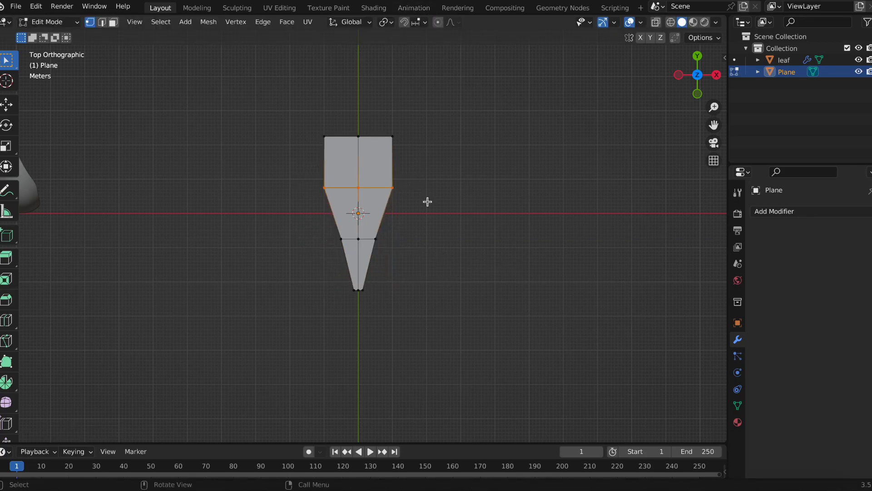
{"action": "key", "text": "s"}
{"action": "key", "text": "x"}
{"action": "left_click", "coordinate": [422, 202]}
Narrow the top edge along X and pull the tip out along Y
{"action": "left_click_drag", "start_coordinate": [300, 114], "coordinate": [425, 160]}
{"action": "key", "text": "s"}
{"action": "key", "text": "x"}
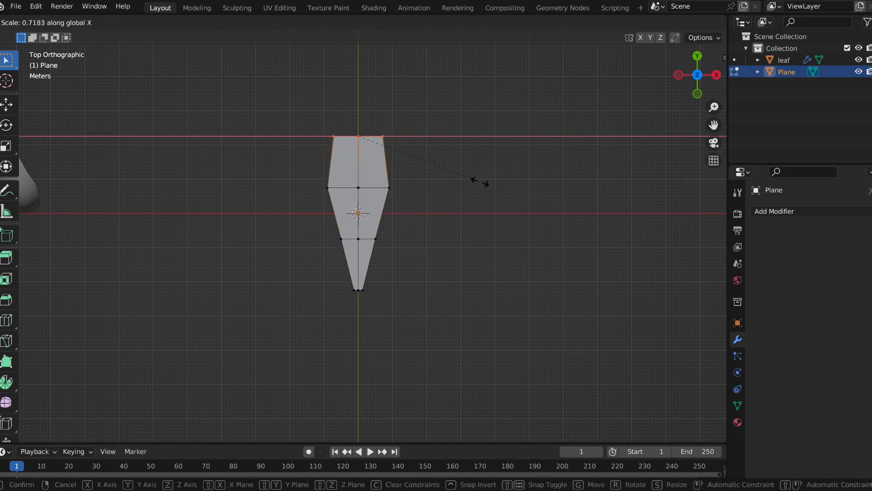
{"action": "left_click", "coordinate": [370, 157]}
{"action": "left_click", "coordinate": [362, 136]}
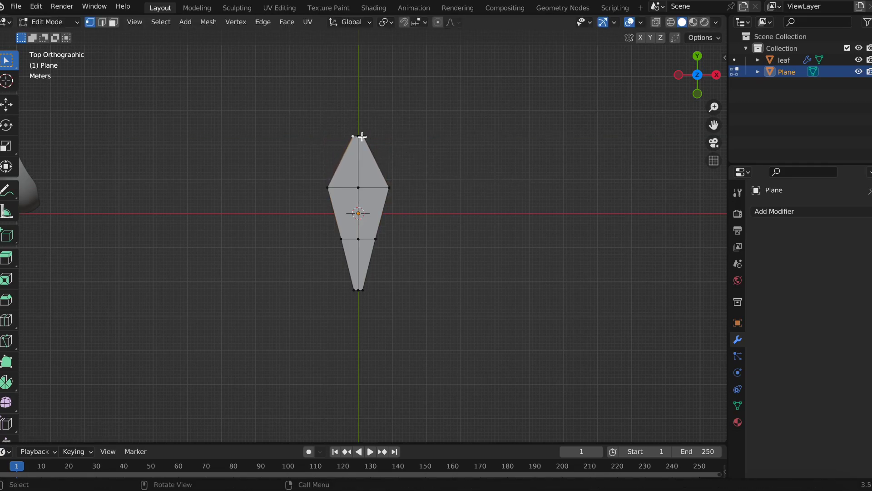
{"action": "key", "text": "g"}
{"action": "key", "text": "y"}
{"action": "left_click", "coordinate": [412, 140]}
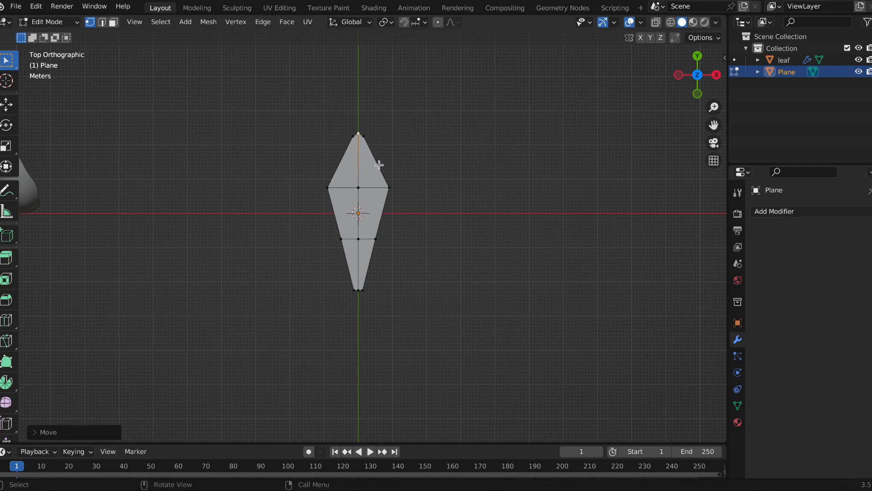
Add dense lengthwise and crosswise loop cuts across the blade, then view it from the side
{"action": "key", "text": "Tab"}
{"action": "key", "text": "Tab"}
{"action": "key", "text": "ctrl+r"}
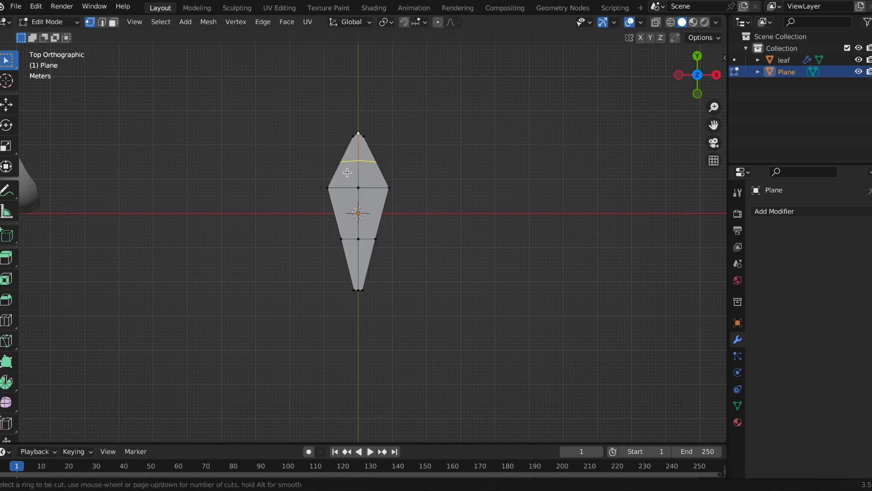
{"action": "scroll", "coordinate": [343, 189], "scroll_direction": "up", "scroll_amount": 1}
{"action": "left_click", "coordinate": [344, 189]}
{"action": "key", "text": "ctrl+r"}
{"action": "left_click", "coordinate": [373, 189]}
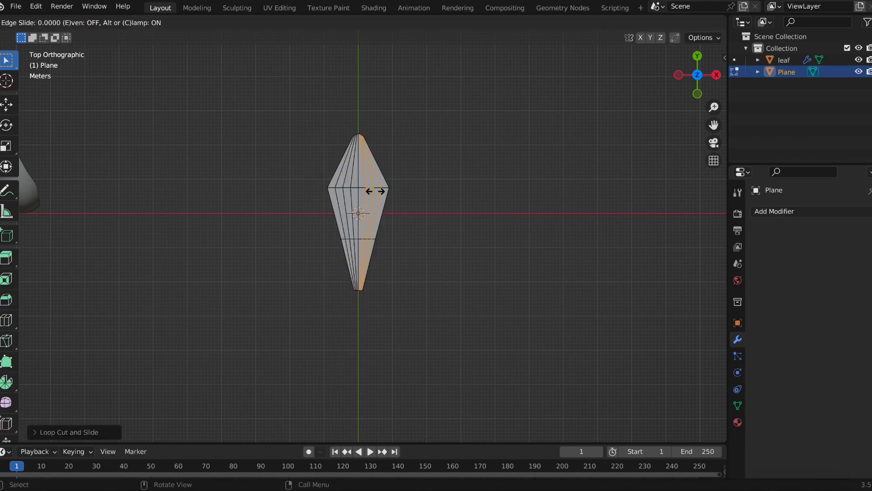
{"action": "key", "text": "ctrl+r"}
{"action": "left_click", "coordinate": [373, 164]}
{"action": "key", "text": "ctrl+r"}
{"action": "left_click", "coordinate": [373, 206]}
{"action": "left_click", "coordinate": [373, 206]}
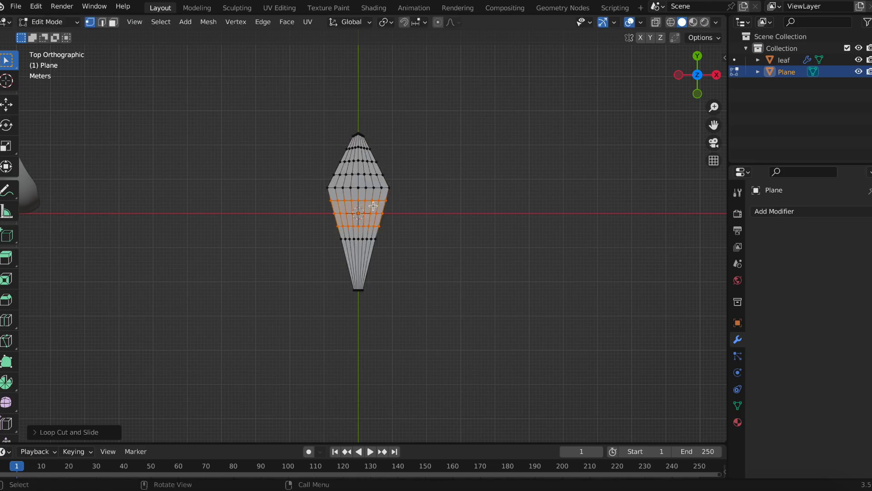
{"action": "left_click", "coordinate": [374, 258]}
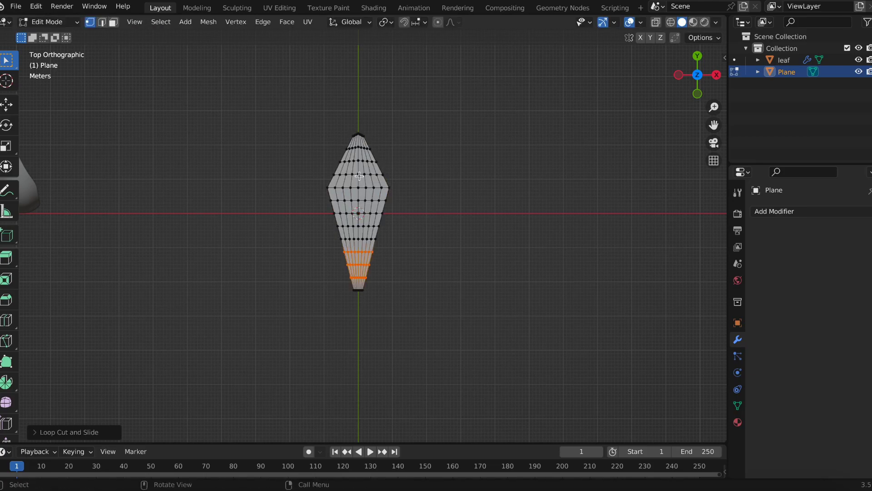
{"action": "key", "text": "Tab"}
{"action": "left_click", "coordinate": [717, 75]}
Curve the blade with proportional-editing moves and rotate it upright
{"action": "key", "text": "Tab"}
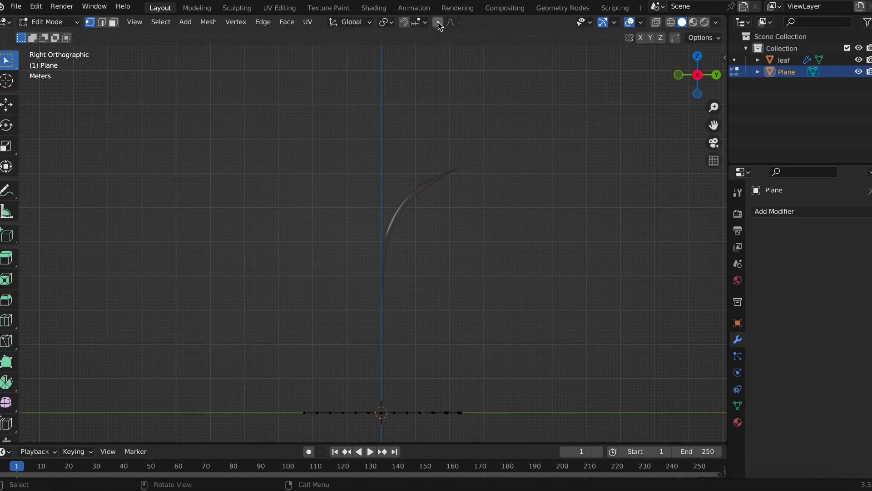
{"action": "middle_click_drag", "start_coordinate": [459, 363], "coordinate": [454, 242], "text": "shift"}
{"action": "key", "text": "g"}
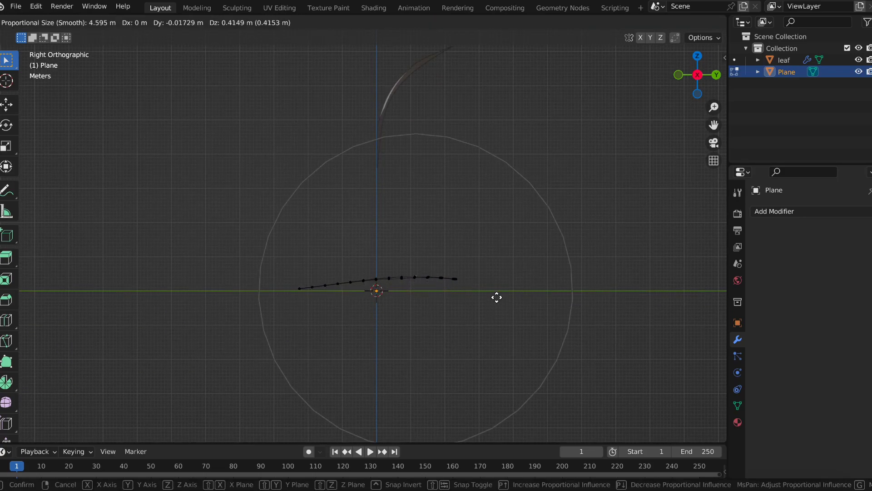
{"action": "scroll", "coordinate": [495, 260], "scroll_direction": "up", "scroll_amount": 3}
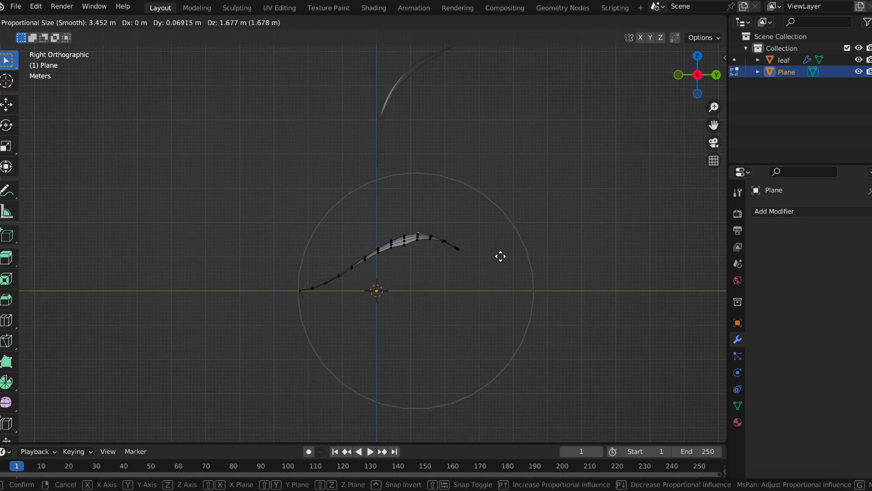
{"action": "left_click", "coordinate": [500, 256]}
{"action": "key", "text": "a"}
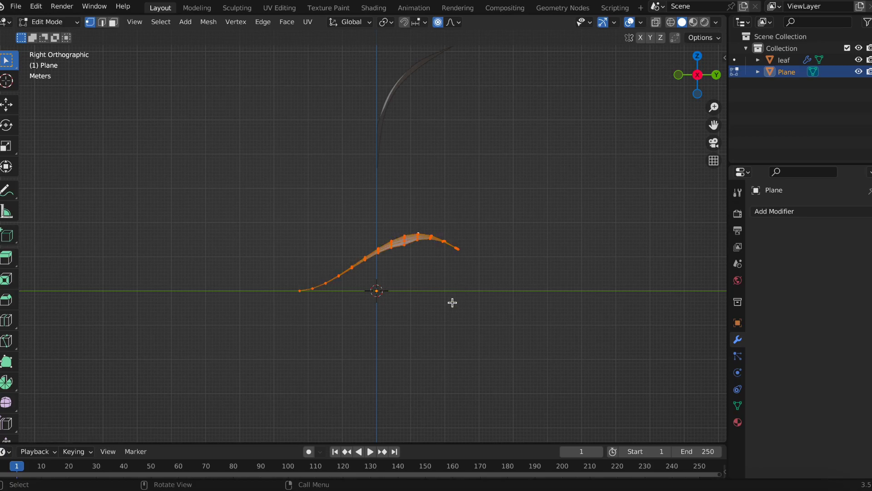
{"action": "key", "text": "g"}
{"action": "left_click", "coordinate": [530, 286]}
{"action": "key", "text": "Tab"}
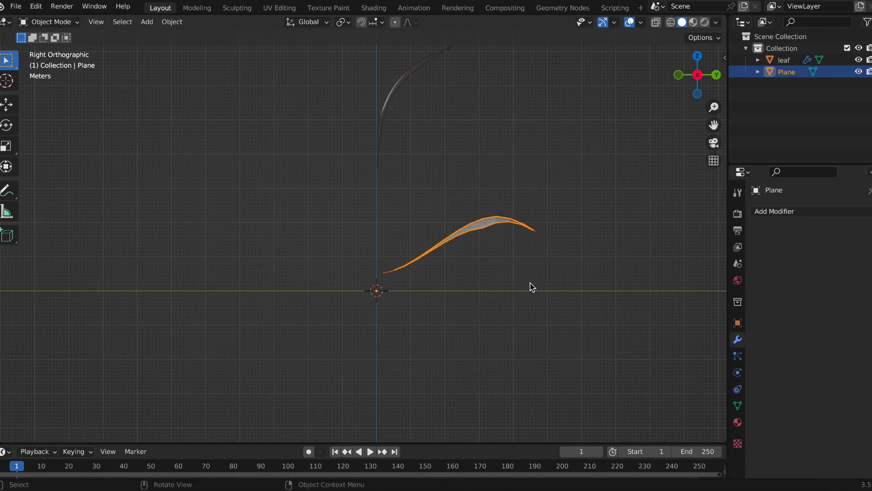
{"action": "key", "text": "r"}
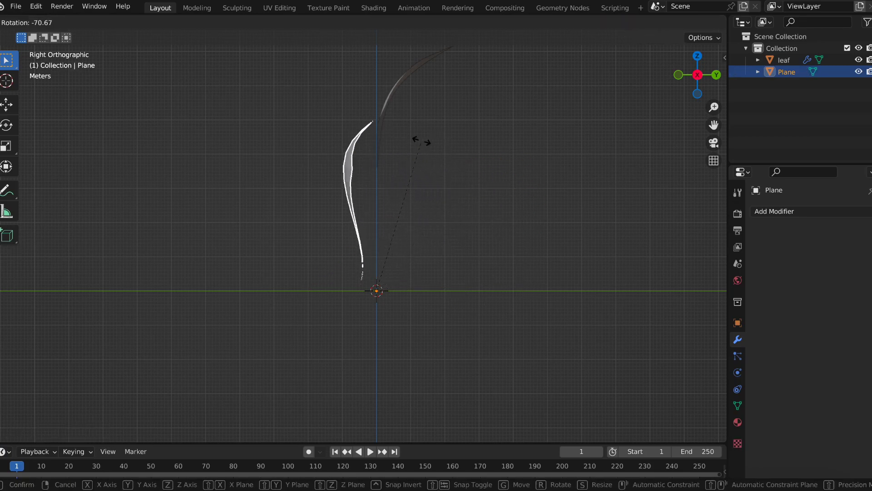
{"action": "left_click", "coordinate": [428, 239]}
Bend the blade further, tilt it about 21° outward, and view from the top
{"action": "key", "text": "Tab"}
{"action": "key", "text": "g"}
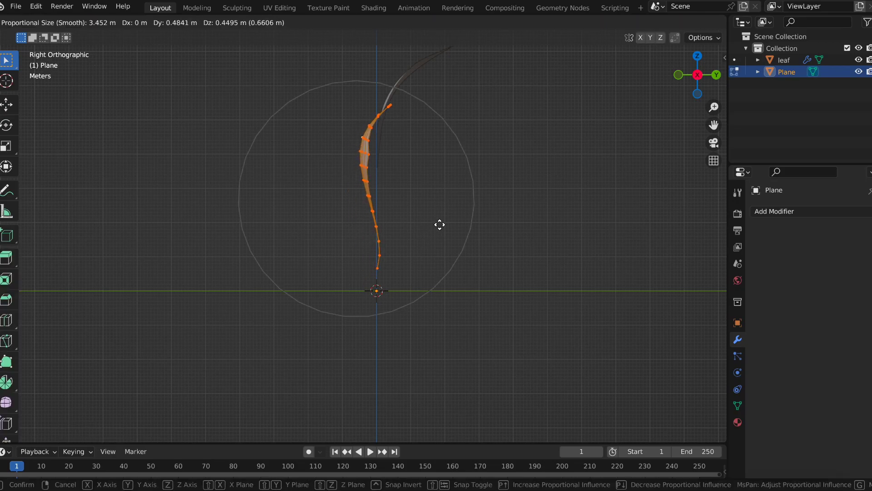
{"action": "left_click", "coordinate": [439, 224]}
{"action": "key", "text": "Tab"}
{"action": "key", "text": "r"}
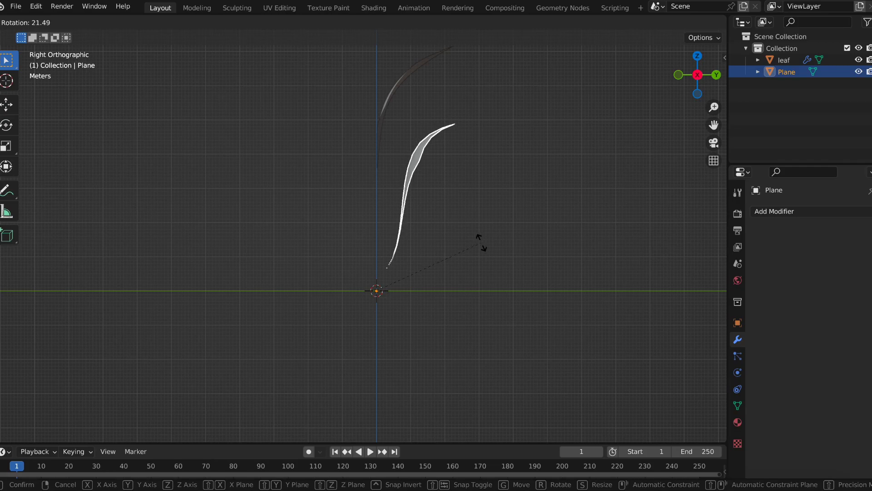
{"action": "left_click", "coordinate": [480, 242]}
{"action": "left_click", "coordinate": [697, 56]}
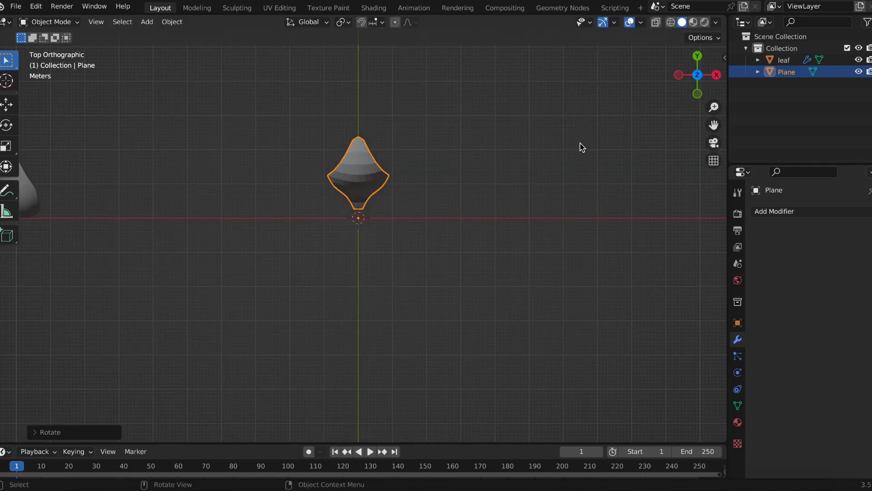
Shade the petal smooth and add a Subdivision Surface modifier
{"action": "right_click", "coordinate": [380, 183]}
{"action": "left_click", "coordinate": [376, 178]}
{"action": "left_click", "coordinate": [805, 212]}
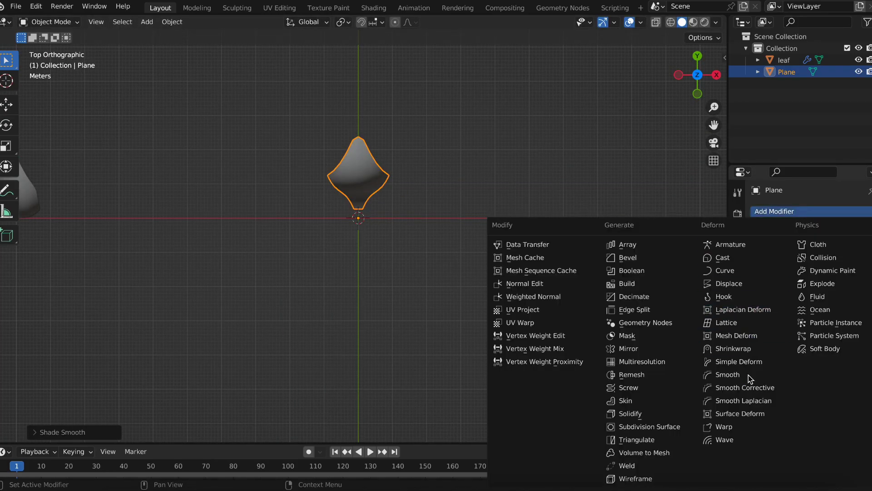
{"action": "left_click", "coordinate": [650, 426]}
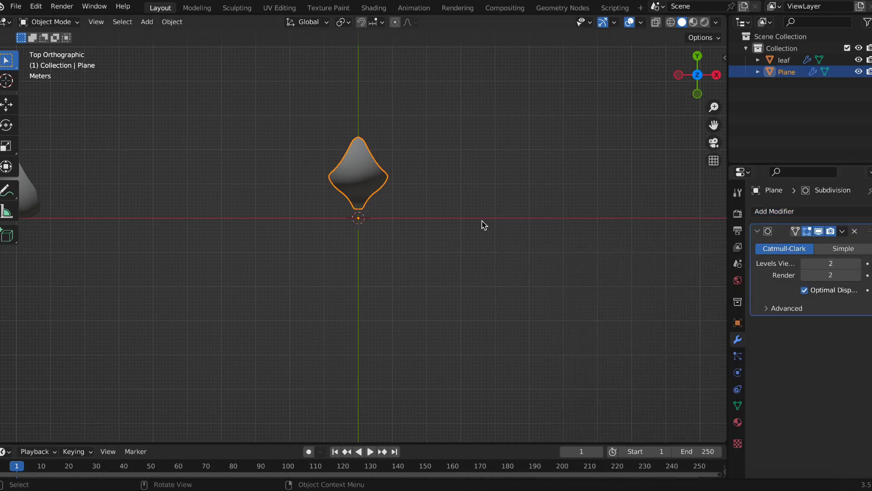
Duplicate the petal rotated around the centre, repeating with Shift+R to make five petals
{"action": "key", "text": "shift+d"}
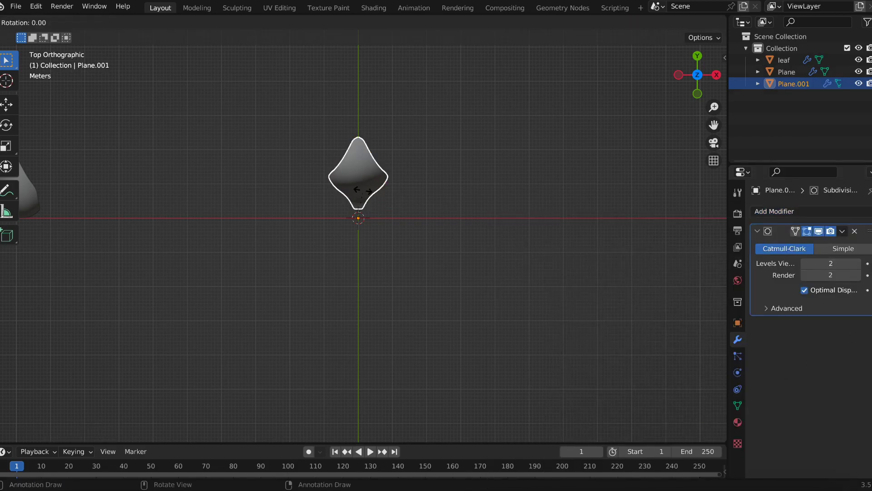
{"action": "type", "text": "72"}
{"action": "left_click", "coordinate": [364, 194]}
{"action": "key", "text": "shift+r"}
{"action": "key", "text": "shift+r"}
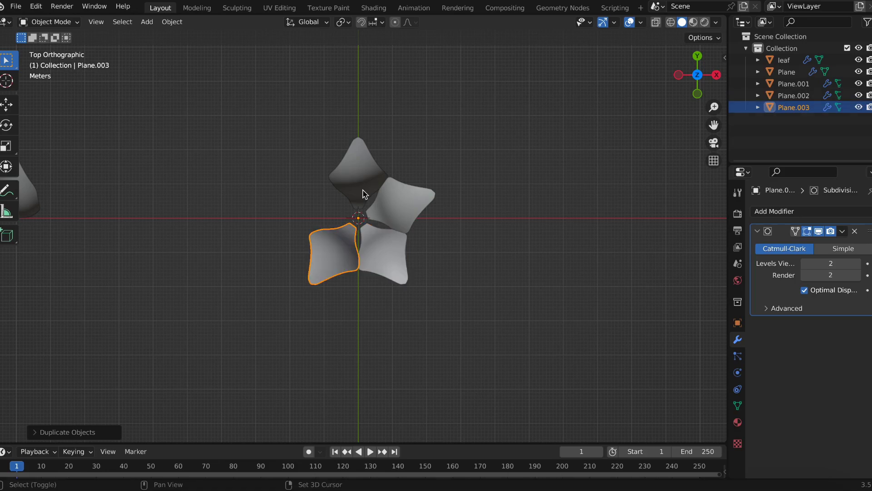
{"action": "key", "text": "shift+r"}
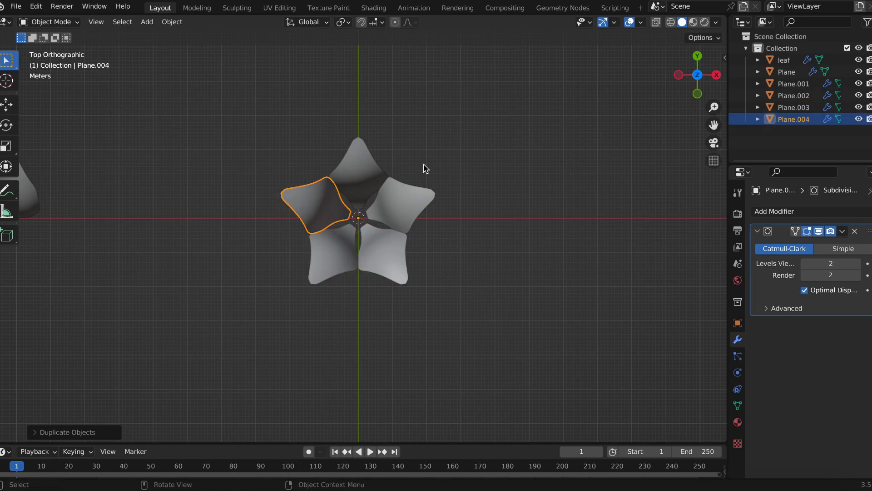
{"action": "left_click", "coordinate": [539, 241]}
Select all five petals and join them into one object
{"action": "mouse_move", "coordinate": [539, 241]}
{"action": "middle_mouse_down"}
{"action": "mouse_move", "coordinate": [494, 149]}
{"action": "mouse_move", "coordinate": [486, 154]}
{"action": "middle_mouse_up"}
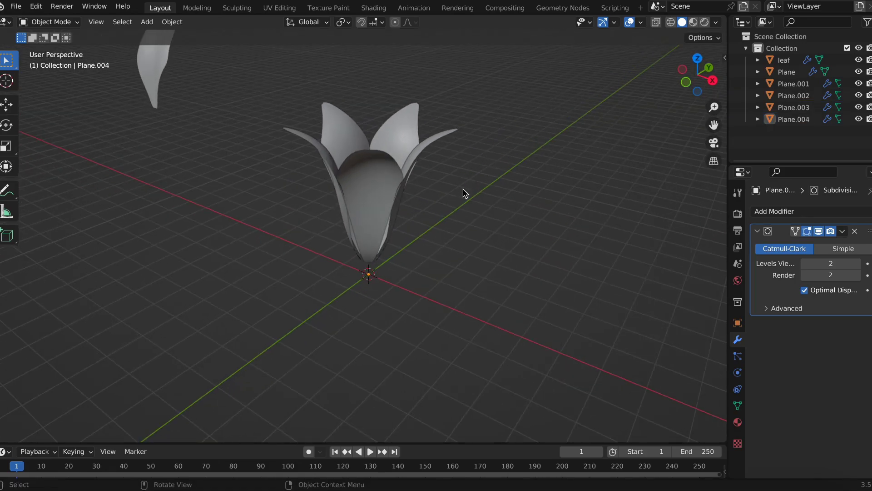
{"action": "left_click", "coordinate": [386, 204]}
{"action": "left_click", "coordinate": [402, 142], "text": "shift"}
{"action": "left_click", "coordinate": [334, 129], "text": "shift"}
{"action": "left_click", "coordinate": [313, 146], "text": "shift"}
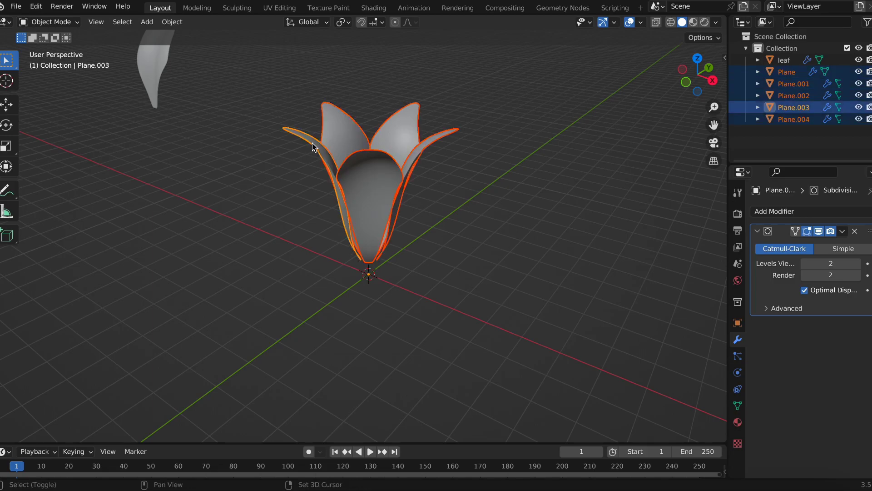
{"action": "key", "text": "ctrl+j"}
Lift the petals with proportional editing and raise the flower object
{"action": "left_click", "coordinate": [713, 80]}
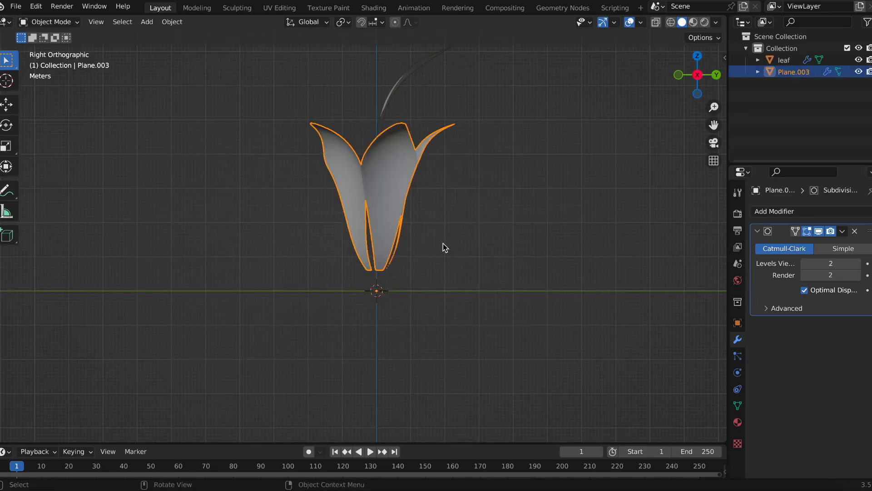
{"action": "key", "text": "Tab"}
{"action": "key", "text": "g"}
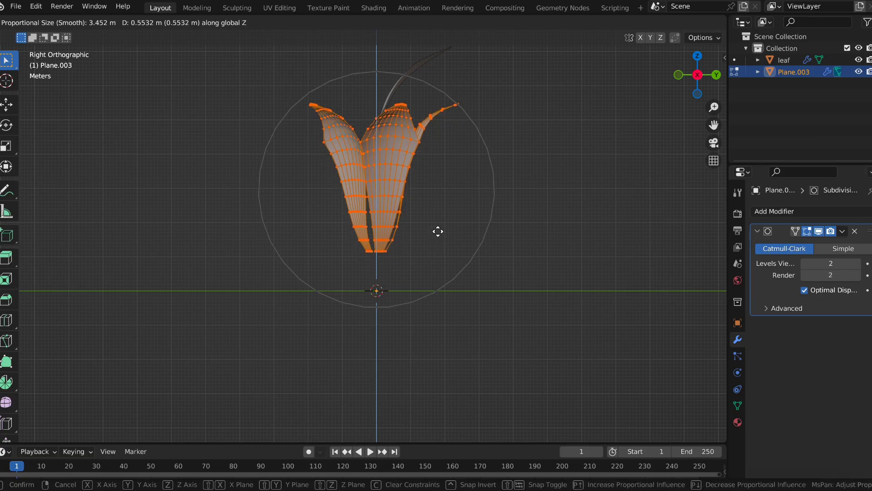
{"action": "left_click", "coordinate": [444, 248]}
{"action": "key", "text": "Tab"}
{"action": "key", "text": "g"}
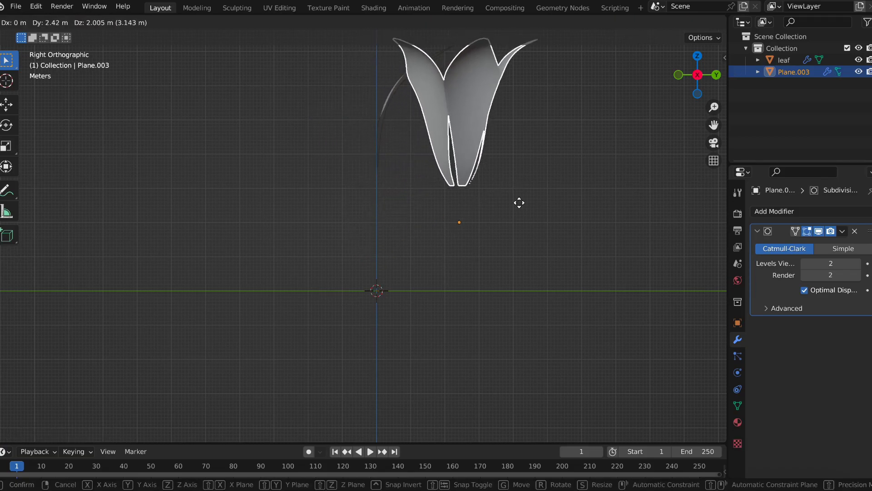
{"action": "left_click", "coordinate": [508, 205]}
Move the flower beside the leaf and rename it 'flower'
{"action": "mouse_move", "coordinate": [510, 208]}
{"action": "middle_mouse_down"}
{"action": "mouse_move", "coordinate": [411, 247]}
{"action": "mouse_move", "coordinate": [463, 263]}
{"action": "middle_mouse_up"}
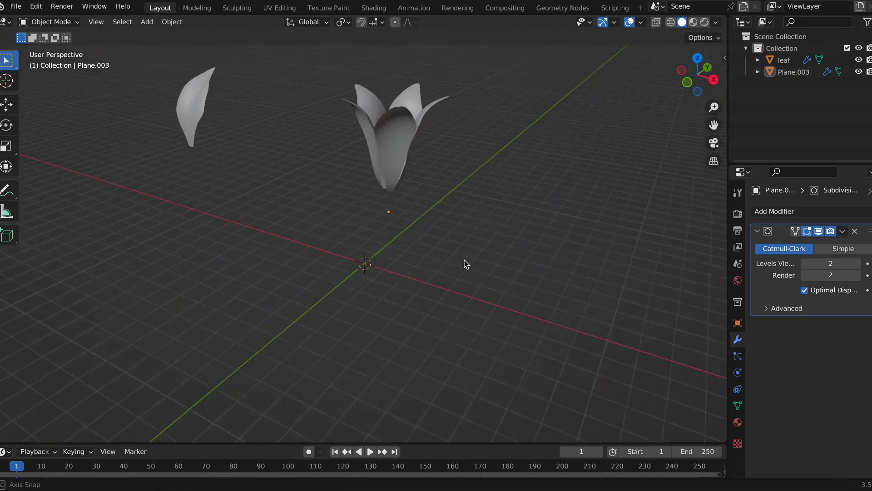
{"action": "key", "text": "g"}
{"action": "left_click", "coordinate": [325, 190]}
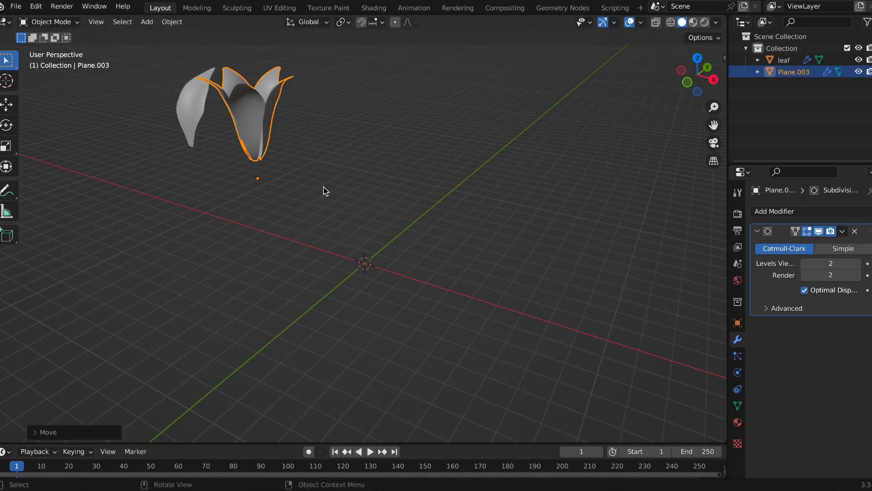
{"action": "key", "text": "F2"}
{"action": "type", "text": "flower"}
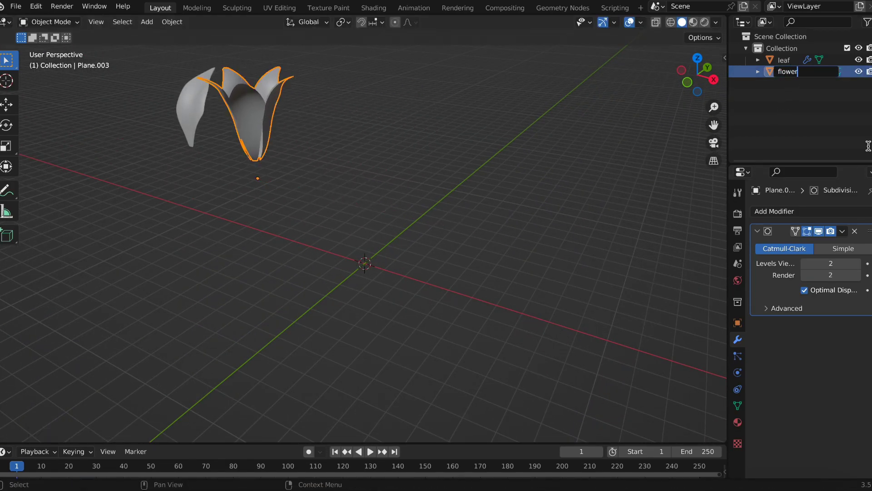
{"action": "key", "text": "Return"}
{"action": "left_click", "coordinate": [266, 219]}
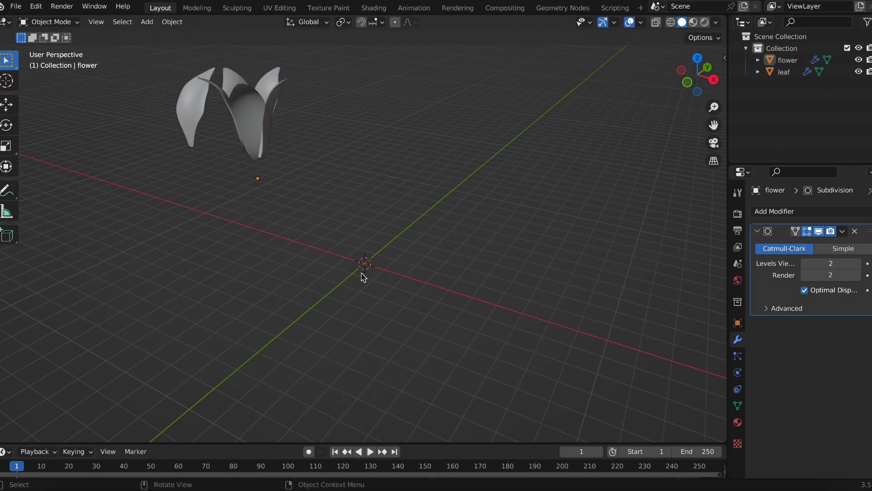
{"action": "key", "text": "shift+a"}
Add a UV sphere, scale it up, and raise it above the floor
{"action": "left_click", "coordinate": [434, 59]}
{"action": "key", "text": "s"}
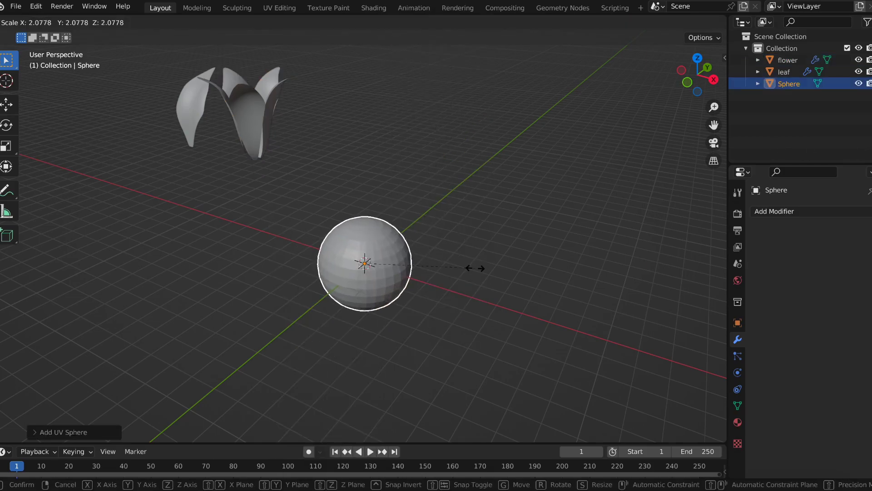
{"action": "left_click", "coordinate": [471, 270]}
{"action": "key", "text": "g"}
{"action": "key", "text": "z"}
{"action": "left_click", "coordinate": [469, 231]}
{"action": "left_click", "coordinate": [687, 84]}
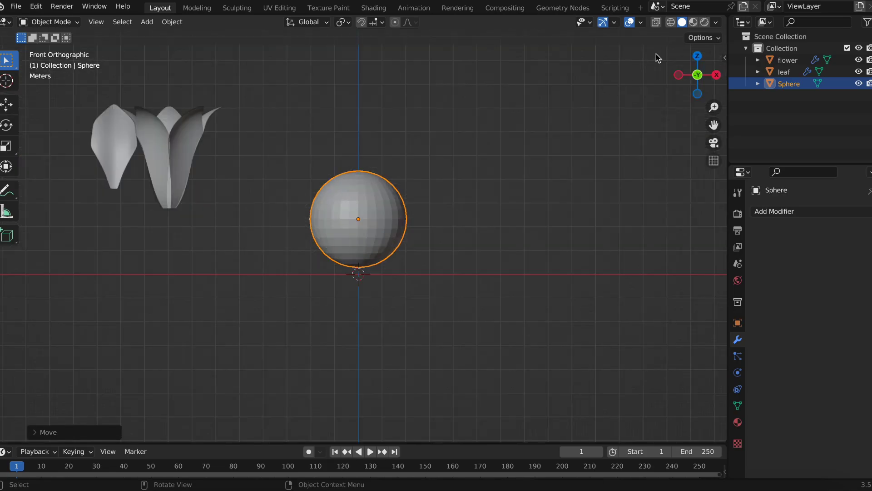
{"action": "left_click", "coordinate": [671, 23]}
Delete the sphere's top and bottom caps
{"action": "key", "text": "Tab"}
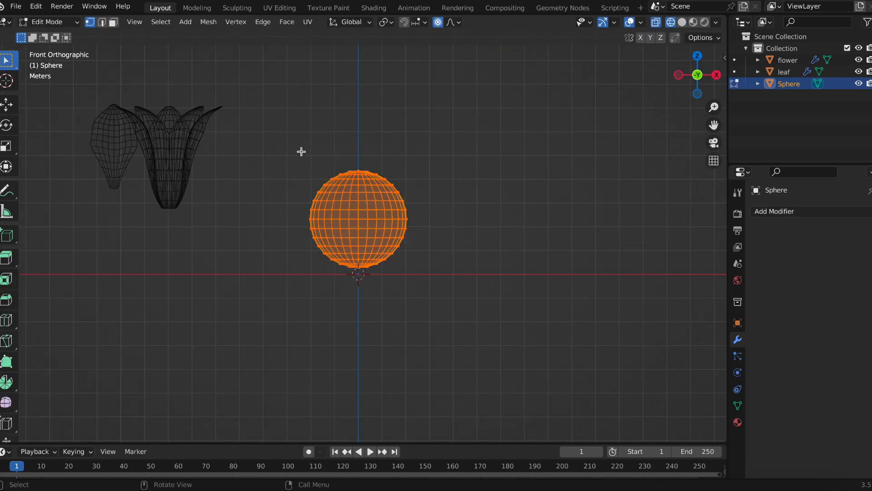
{"action": "left_click_drag", "start_coordinate": [276, 140], "coordinate": [431, 187]}
{"action": "scroll", "coordinate": [318, 286], "scroll_direction": "up", "scroll_amount": 3}
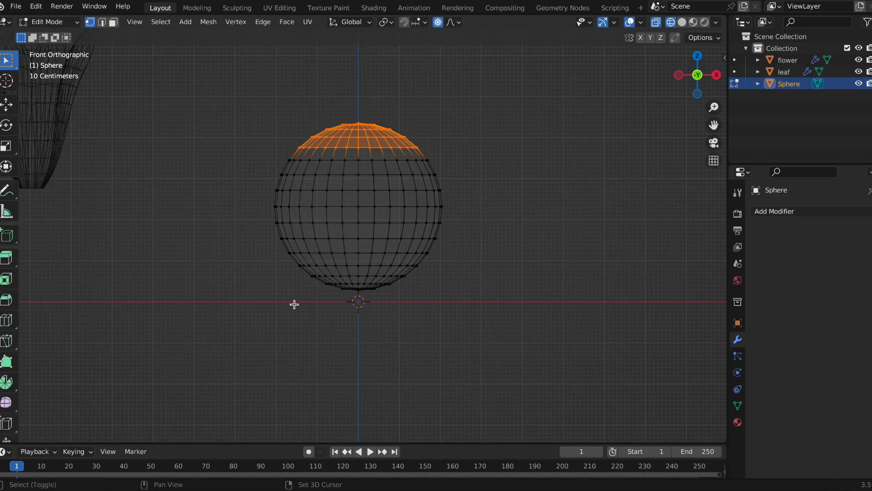
{"action": "left_click_drag", "start_coordinate": [245, 360], "coordinate": [484, 268], "text": "shift"}
{"action": "key", "text": "x"}
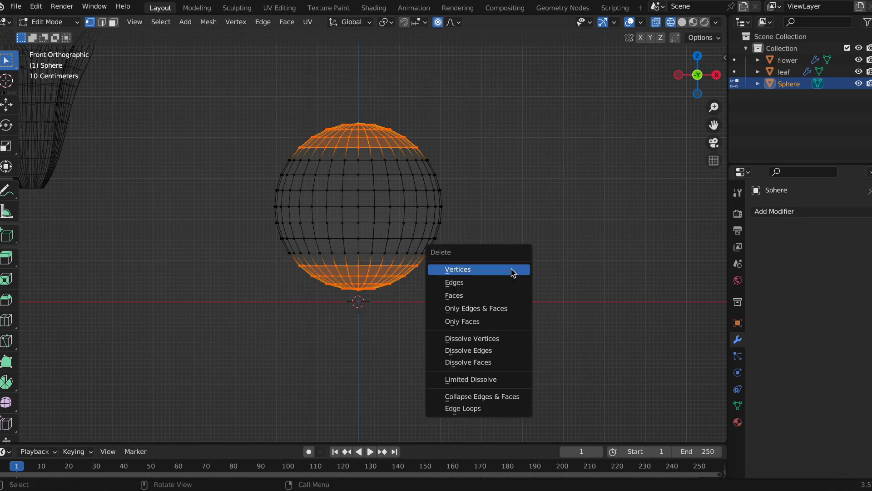
{"action": "left_click", "coordinate": [512, 270]}
{"action": "mouse_move", "coordinate": [512, 270]}
{"action": "middle_mouse_down"}
{"action": "mouse_move", "coordinate": [525, 208]}
{"action": "mouse_move", "coordinate": [662, 50]}
{"action": "middle_mouse_up"}
{"action": "key", "text": "shift+z"}
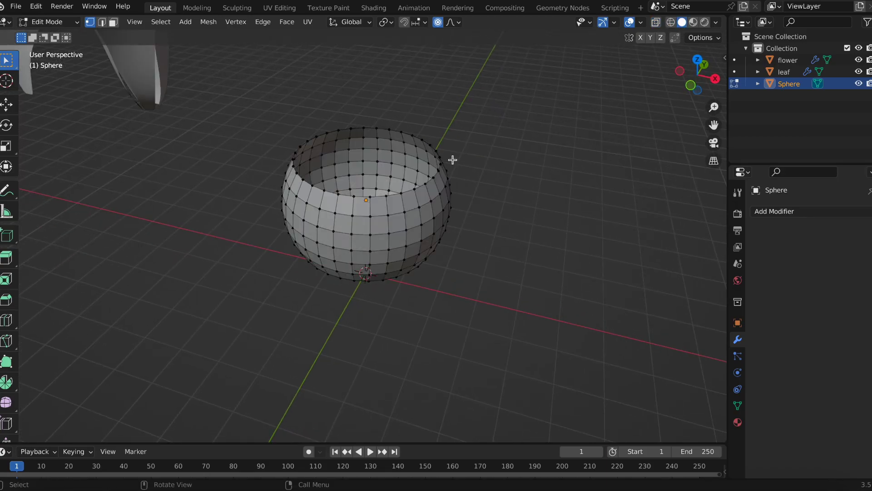
Select the opening edge loops and fill the opening with a face
{"action": "left_click", "coordinate": [429, 180], "text": "alt"}
{"action": "mouse_move", "coordinate": [539, 183]}
{"action": "middle_mouse_down"}
{"action": "mouse_move", "coordinate": [498, 230]}
{"action": "mouse_move", "coordinate": [405, 232]}
{"action": "middle_mouse_up"}
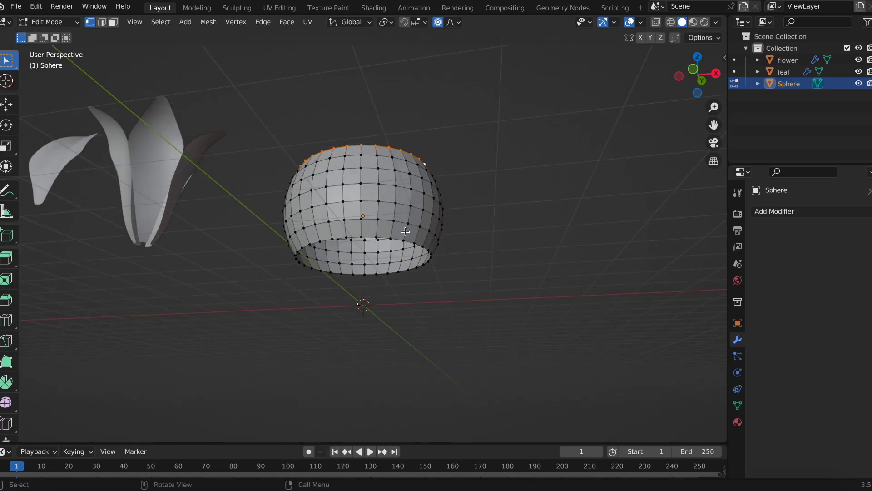
{"action": "left_click", "coordinate": [397, 239], "text": "alt"}
{"action": "middle_click_drag", "start_coordinate": [477, 234], "coordinate": [514, 294]}
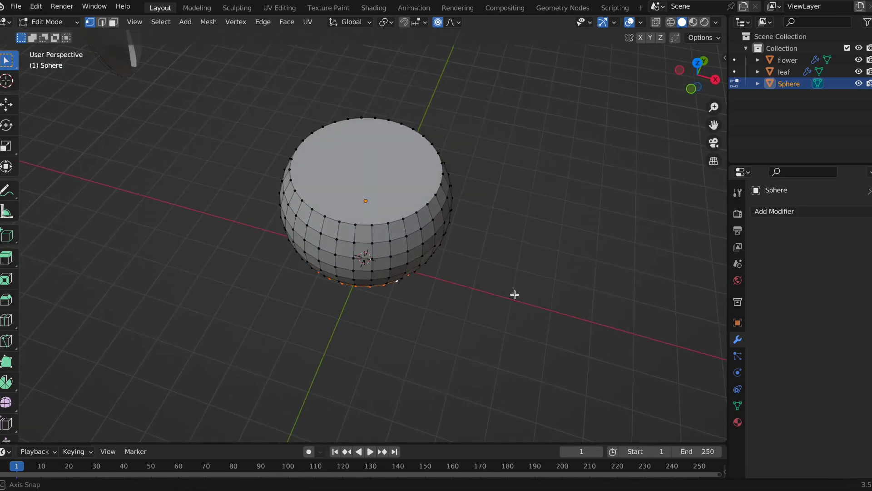
{"action": "key", "text": "f"}
{"action": "key", "text": "3"}
Inset the top face into a rim, extrude it down, and shade the pot smooth
{"action": "key", "text": "i"}
{"action": "left_click", "coordinate": [560, 211]}
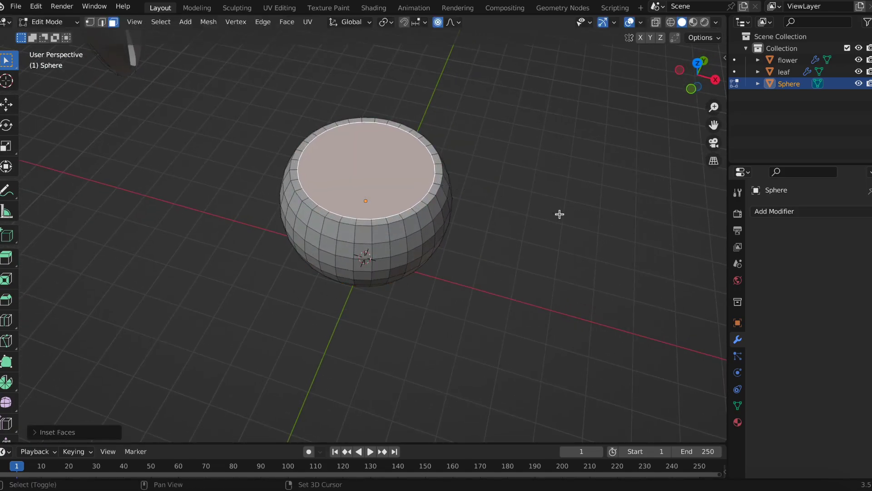
{"action": "key", "text": "e"}
{"action": "left_click", "coordinate": [549, 223]}
{"action": "middle_click_drag", "start_coordinate": [471, 127], "coordinate": [492, 205]}
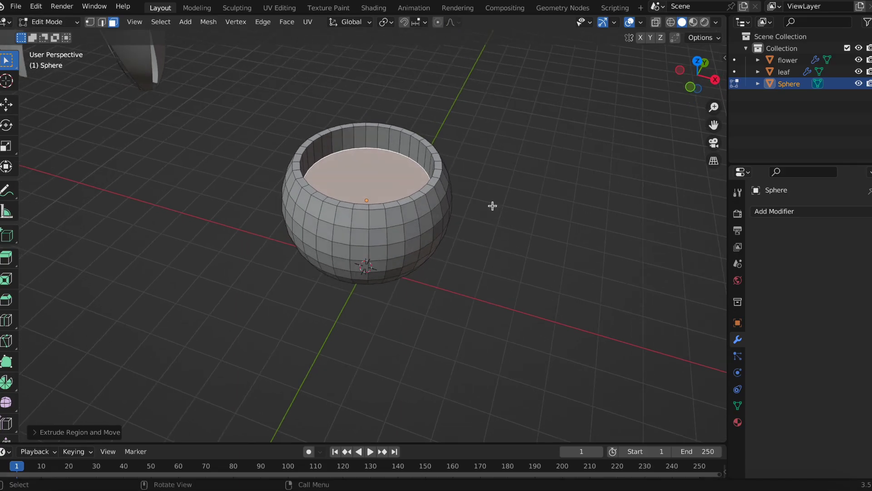
{"action": "key", "text": "Tab"}
{"action": "right_click", "coordinate": [492, 205]}
{"action": "left_click", "coordinate": [439, 209]}
Add a Bevel modifier with 0.05 m amount and 5 segments to the pot
{"action": "left_click", "coordinate": [774, 214]}
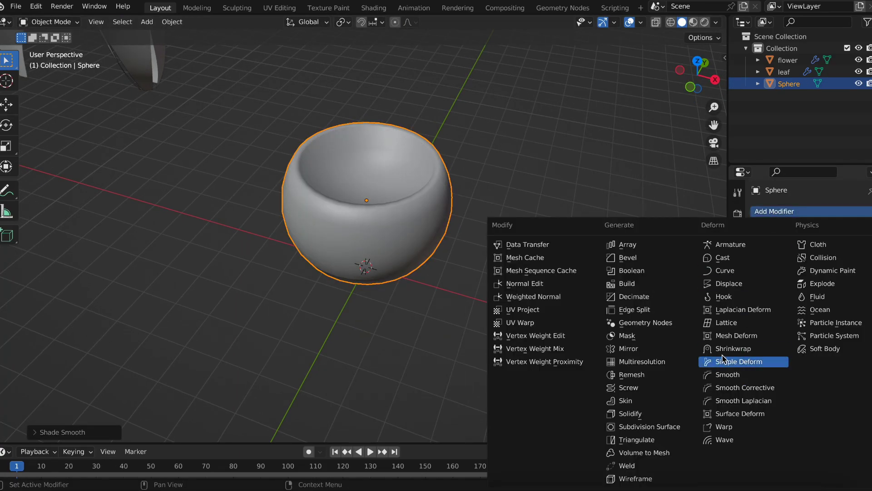
{"action": "left_click", "coordinate": [652, 265]}
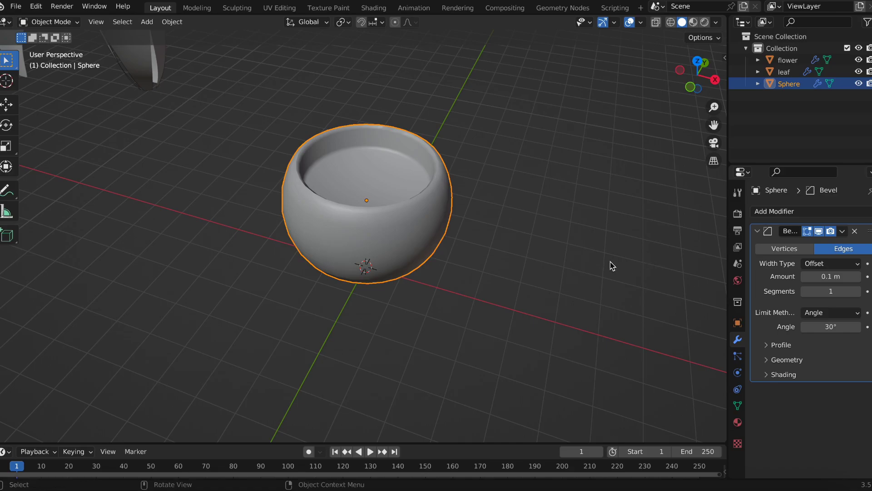
{"action": "left_click", "coordinate": [804, 276]}
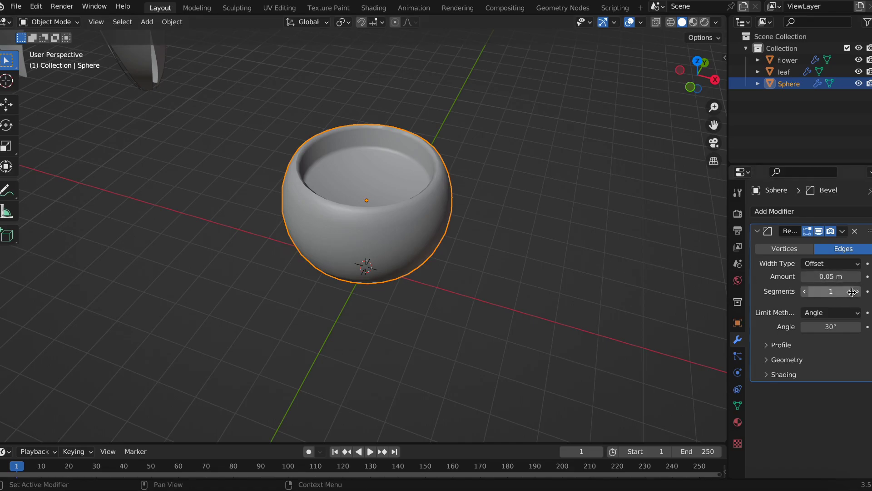
{"action": "left_click", "coordinate": [858, 291]}
{"action": "left_click", "coordinate": [858, 291]}
{"action": "middle_click_drag", "start_coordinate": [530, 292], "coordinate": [425, 222]}
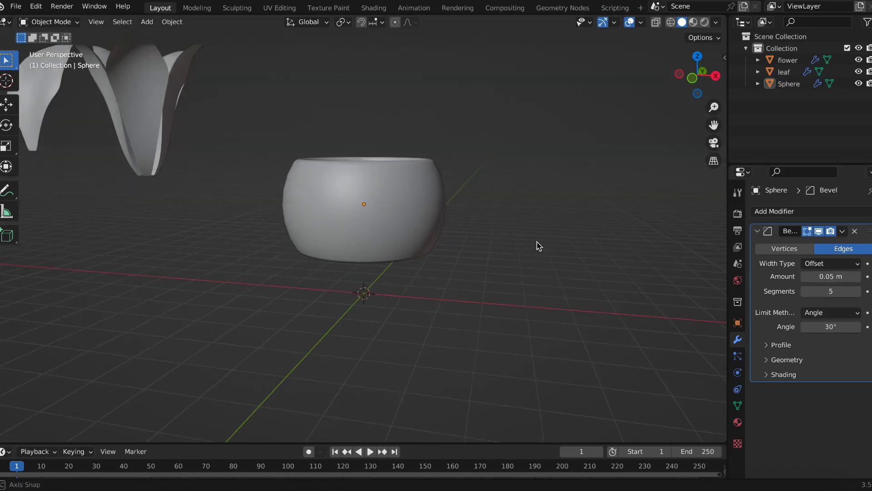
{"action": "key", "text": "shift+a"}
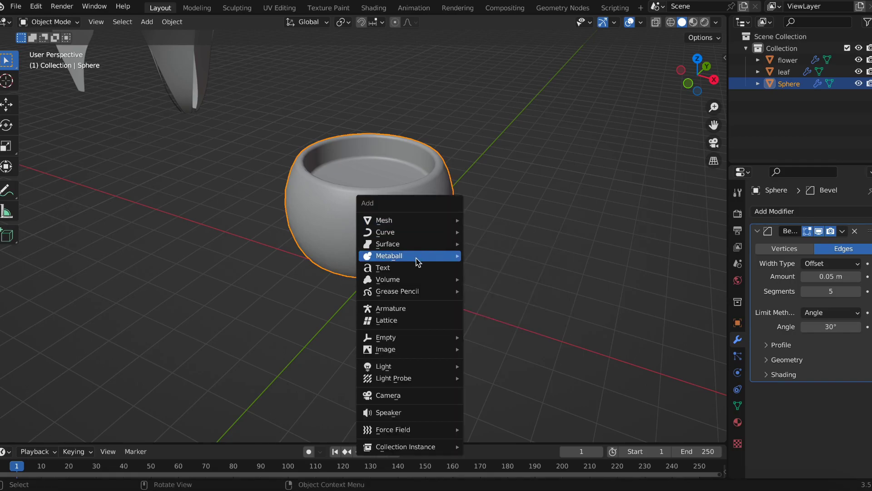
Add an icosphere with 3 subdivisions
{"action": "left_click", "coordinate": [495, 267]}
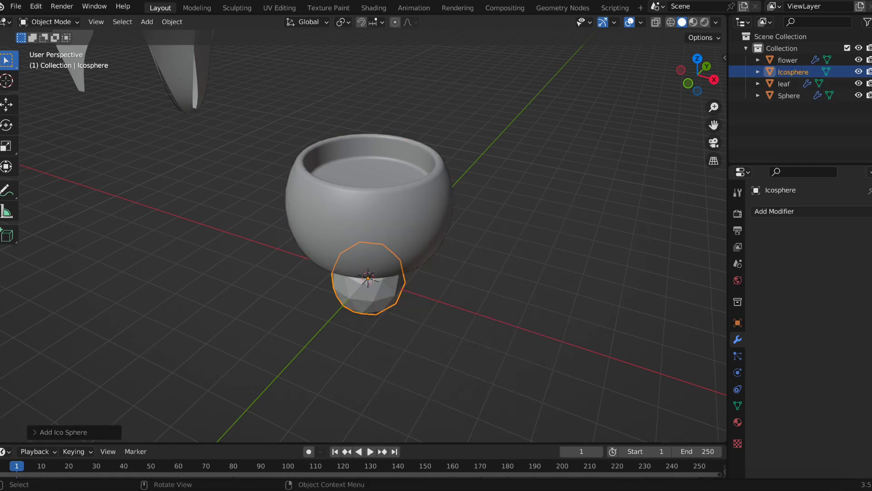
{"action": "left_click", "coordinate": [58, 434]}
{"action": "type", "text": "3"}
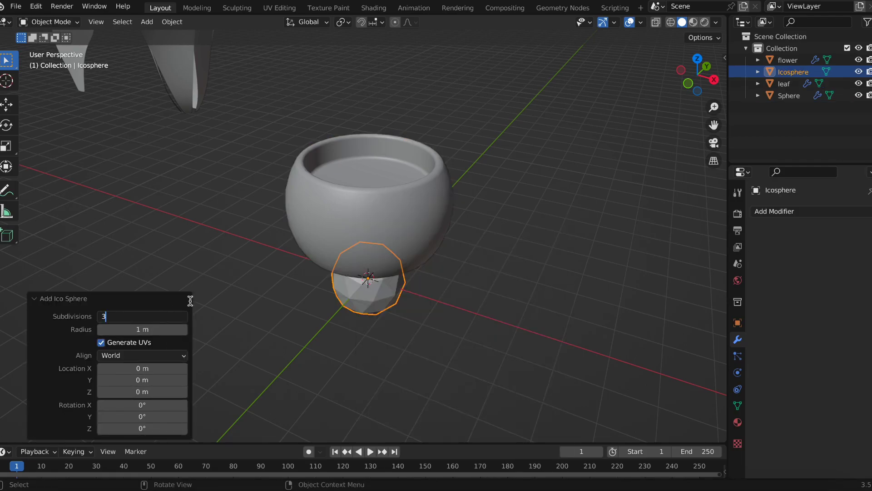
{"action": "key", "text": "Return"}
Enlarge the icosphere and raise it 0.39905 m on Z into the pot's opening
{"action": "key", "text": "g"}
{"action": "key", "text": "z"}
{"action": "left_click", "coordinate": [337, 187]}
{"action": "key", "text": "s"}
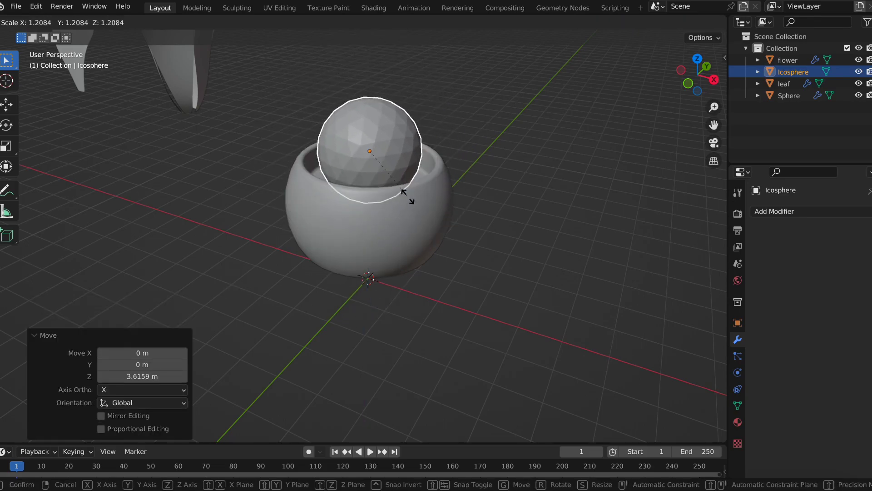
{"action": "left_click", "coordinate": [437, 205]}
{"action": "key", "text": "g"}
{"action": "key", "text": "z"}
{"action": "left_click", "coordinate": [451, 202]}
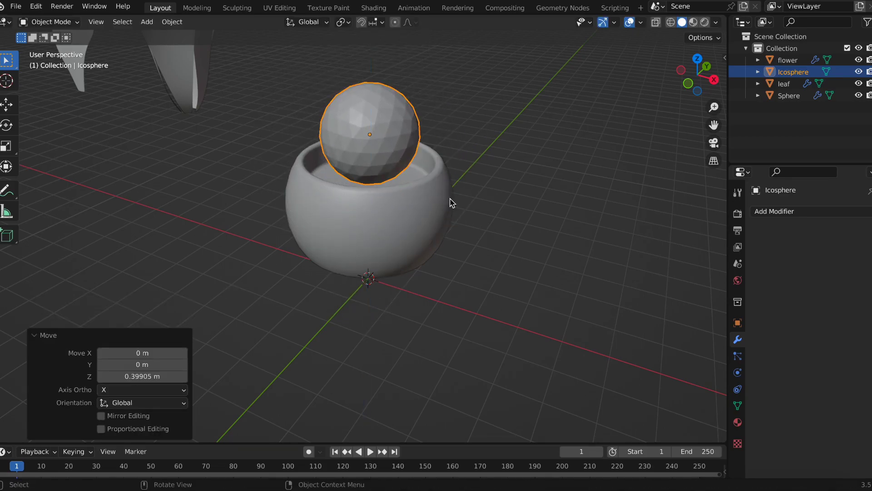
Add a hair particle system to the icosphere with Advanced on, 500 strands and 5 m length
{"action": "left_click", "coordinate": [739, 358]}
{"action": "left_click", "coordinate": [870, 218]}
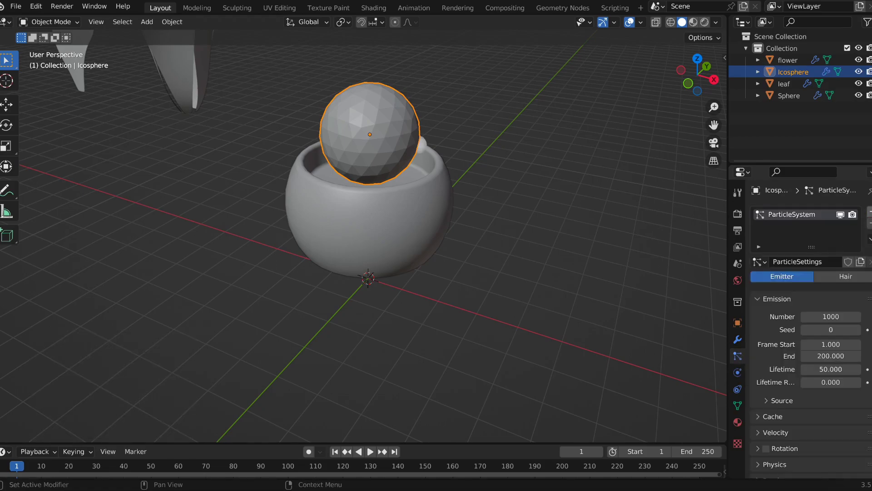
{"action": "left_click", "coordinate": [846, 276]}
{"action": "left_click", "coordinate": [821, 291]}
{"action": "left_click", "coordinate": [828, 329]}
{"action": "type", "text": "500"}
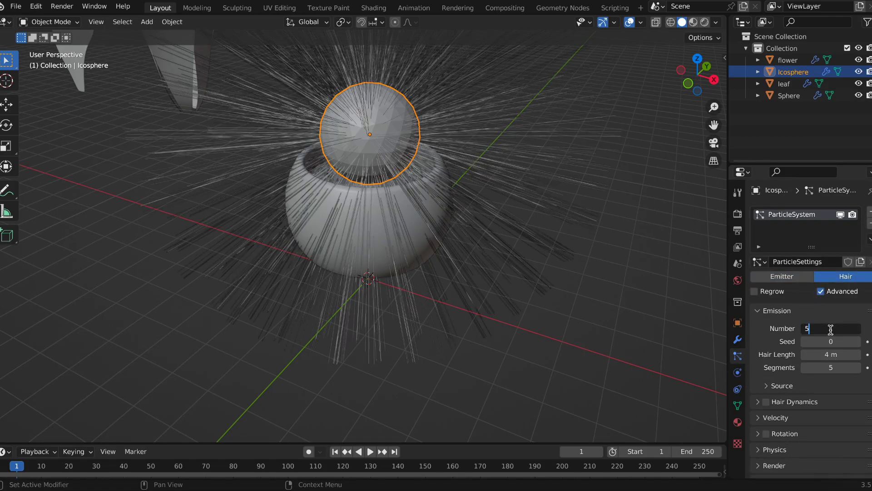
{"action": "key", "text": "Return"}
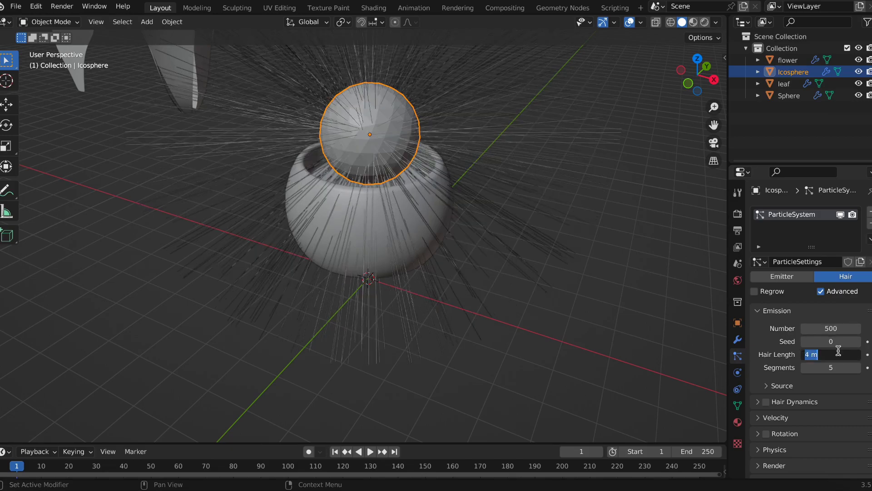
{"action": "type", "text": "5"}
{"action": "key", "text": "Return"}
Expand the particle Render settings and check the Render As type, leaving it on Path
{"action": "scroll", "coordinate": [792, 313], "scroll_direction": "down", "scroll_amount": 2}
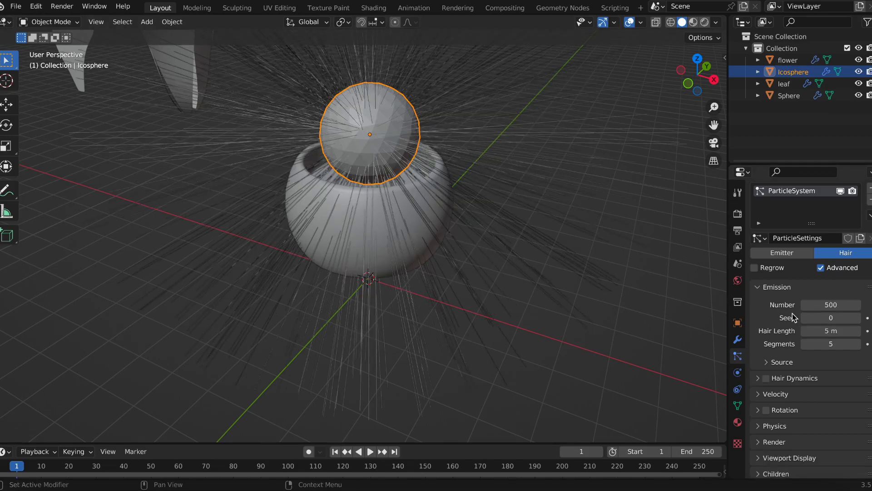
{"action": "scroll", "coordinate": [793, 314], "scroll_direction": "down", "scroll_amount": 2}
{"action": "scroll", "coordinate": [793, 318], "scroll_direction": "down", "scroll_amount": 1}
{"action": "left_click", "coordinate": [774, 369]}
{"action": "scroll", "coordinate": [799, 355], "scroll_direction": "down", "scroll_amount": 2}
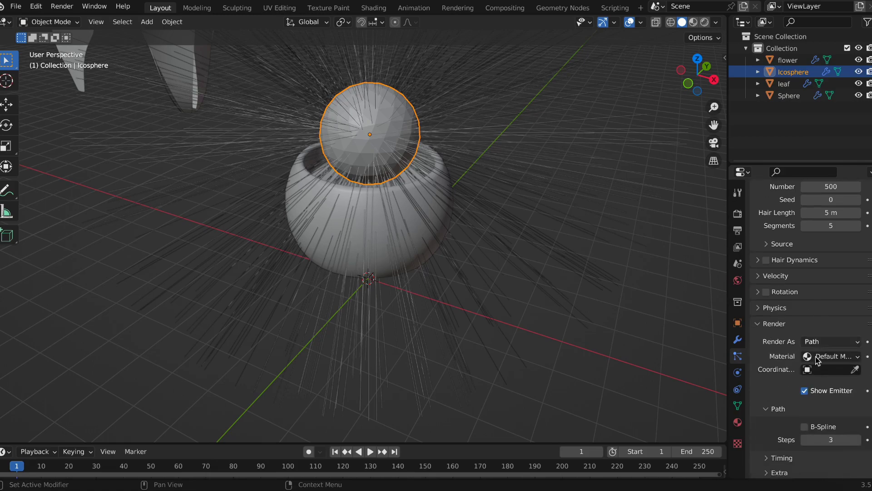
{"action": "scroll", "coordinate": [818, 345], "scroll_direction": "down", "scroll_amount": 1}
{"action": "left_click", "coordinate": [840, 330]}
{"action": "left_click", "coordinate": [579, 307]}
{"action": "scroll", "coordinate": [578, 306], "scroll_direction": "down", "scroll_amount": 5}
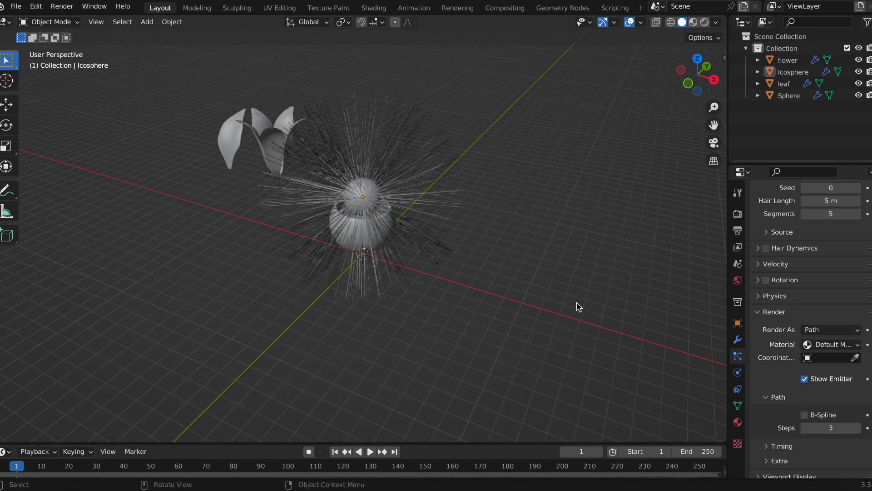
Move the leaf and flower into a new collection named 'leaf & flower'
{"action": "left_click_drag", "start_coordinate": [270, 134], "coordinate": [230, 186]}
{"action": "key", "text": "m"}
{"action": "left_click", "coordinate": [233, 143]}
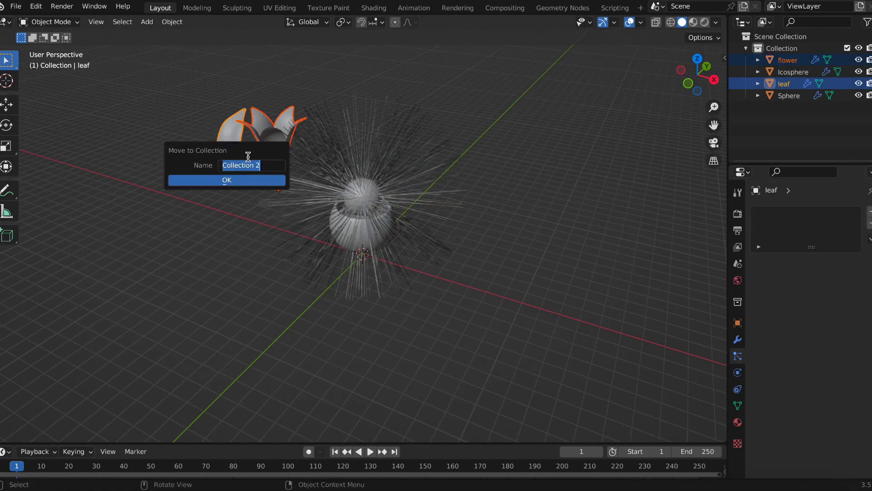
{"action": "left_click", "coordinate": [242, 179]}
Render the icosphere's particles as instances of the 'leaf & flower' collection
{"action": "left_click", "coordinate": [361, 200]}
{"action": "scroll", "coordinate": [821, 362], "scroll_direction": "down", "scroll_amount": 4}
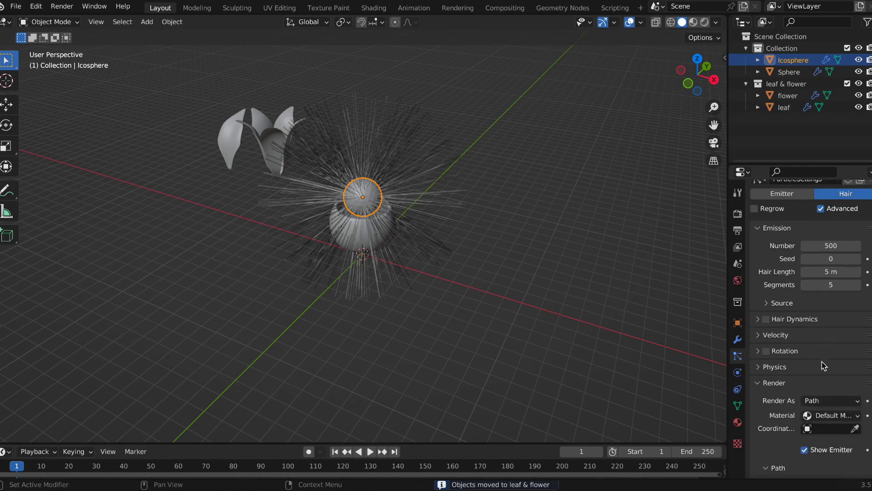
{"action": "scroll", "coordinate": [822, 362], "scroll_direction": "down", "scroll_amount": 4}
{"action": "left_click", "coordinate": [831, 317]}
{"action": "left_click", "coordinate": [831, 338]}
{"action": "left_click", "coordinate": [827, 405]}
{"action": "left_click", "coordinate": [772, 295]}
Set the particle physics Brownian force to 0.5
{"action": "scroll", "coordinate": [512, 229], "scroll_direction": "up", "scroll_amount": 3}
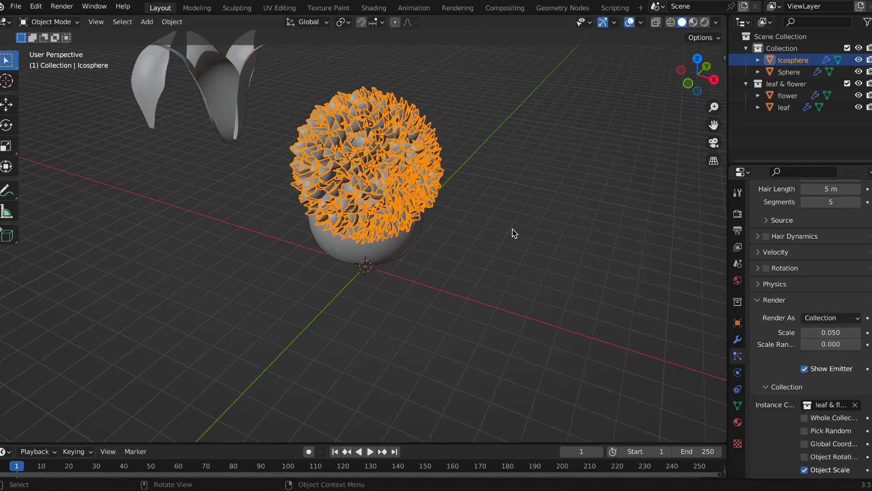
{"action": "left_click", "coordinate": [512, 229]}
{"action": "key", "text": "ctrl+z"}
{"action": "scroll", "coordinate": [775, 293], "scroll_direction": "down", "scroll_amount": 2}
{"action": "scroll", "coordinate": [818, 330], "scroll_direction": "down", "scroll_amount": 2}
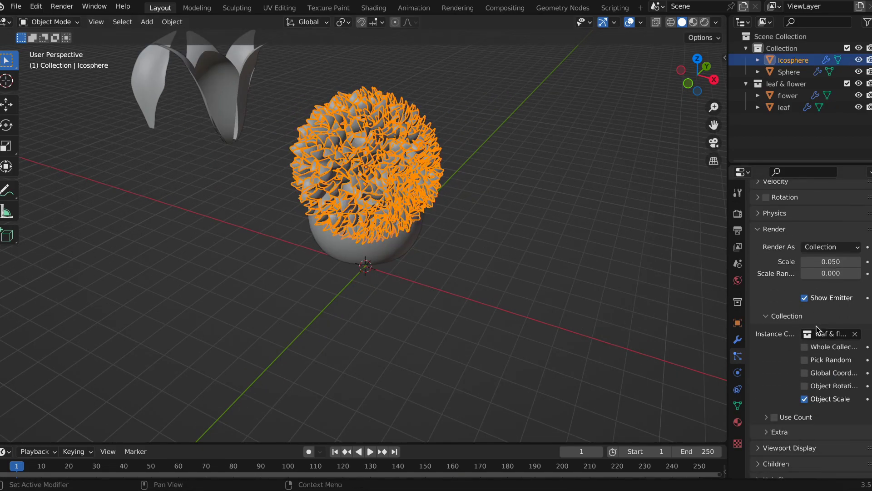
{"action": "scroll", "coordinate": [818, 329], "scroll_direction": "up", "scroll_amount": 3}
{"action": "left_click", "coordinate": [773, 259]}
{"action": "left_click", "coordinate": [790, 324]}
{"action": "left_click", "coordinate": [834, 342]}
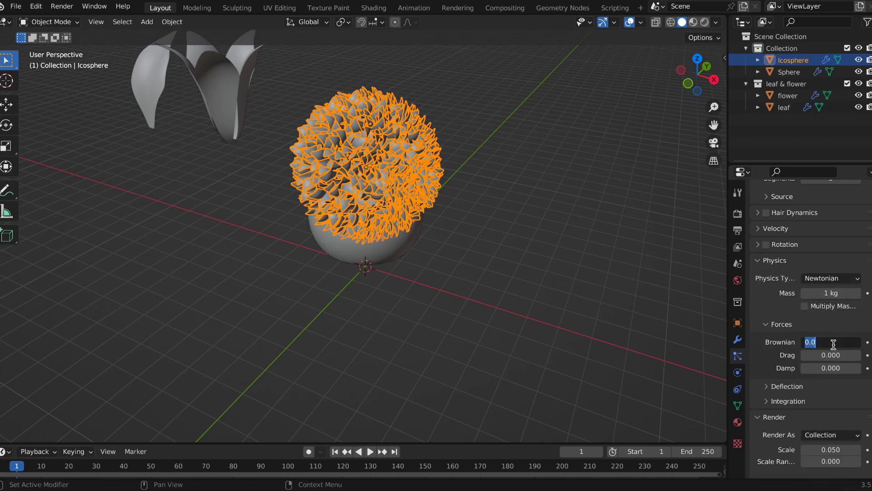
{"action": "type", "text": "0.500"}
{"action": "key", "text": "Return"}
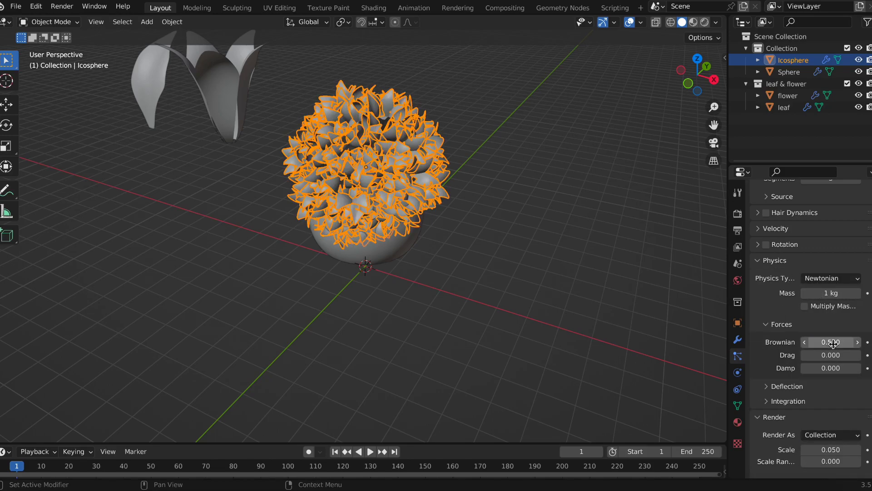
Scale the icosphere down to about 0.8255 so the foliage settles into the pot
{"action": "left_click", "coordinate": [609, 303]}
{"action": "key", "text": "ctrl+z"}
{"action": "key", "text": "s"}
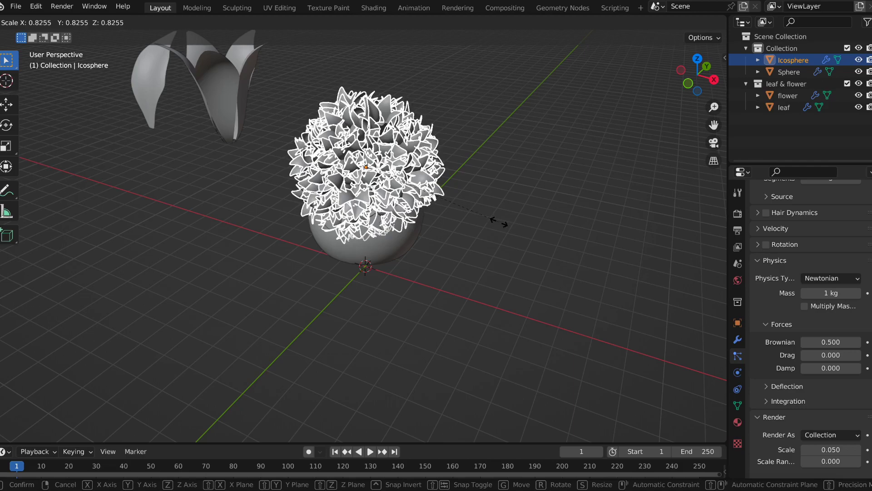
{"action": "left_click", "coordinate": [427, 203]}
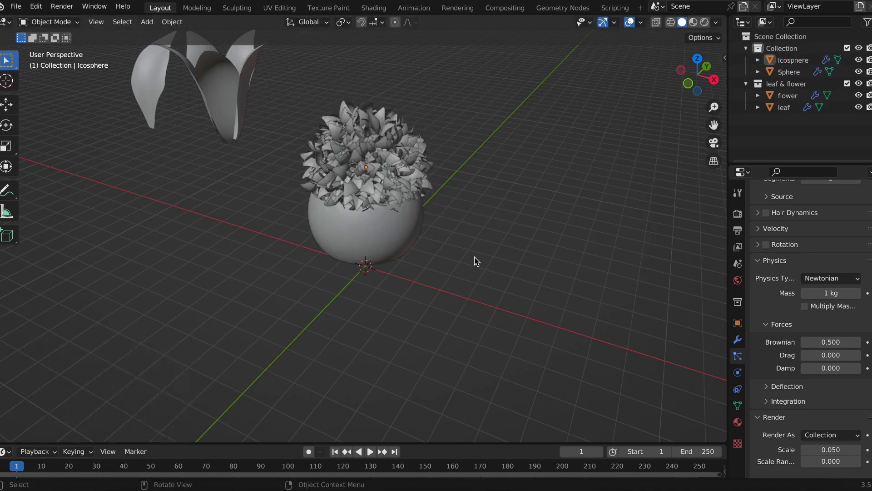
{"action": "middle_click_drag", "start_coordinate": [472, 272], "coordinate": [395, 217]}
{"action": "key", "text": "s"}
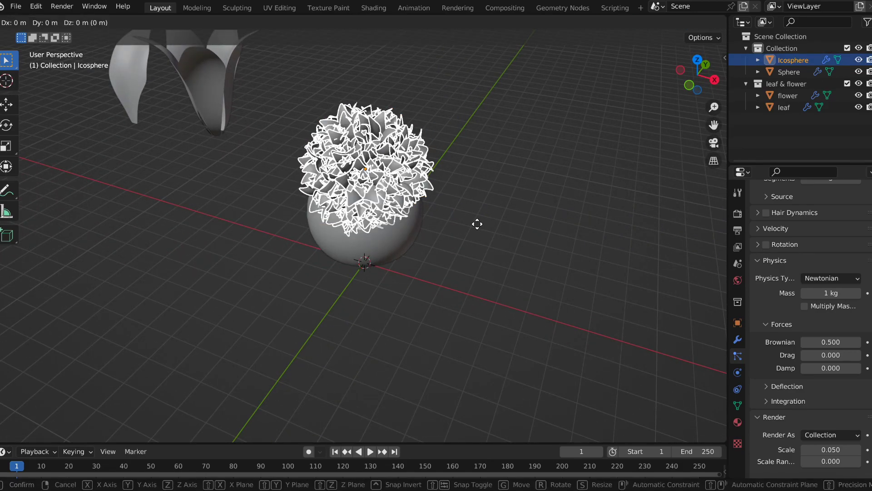
{"action": "left_click", "coordinate": [478, 219]}
{"action": "mouse_move", "coordinate": [477, 222]}
{"action": "middle_mouse_down"}
{"action": "mouse_move", "coordinate": [491, 251]}
{"action": "mouse_move", "coordinate": [476, 286]}
{"action": "middle_mouse_up"}
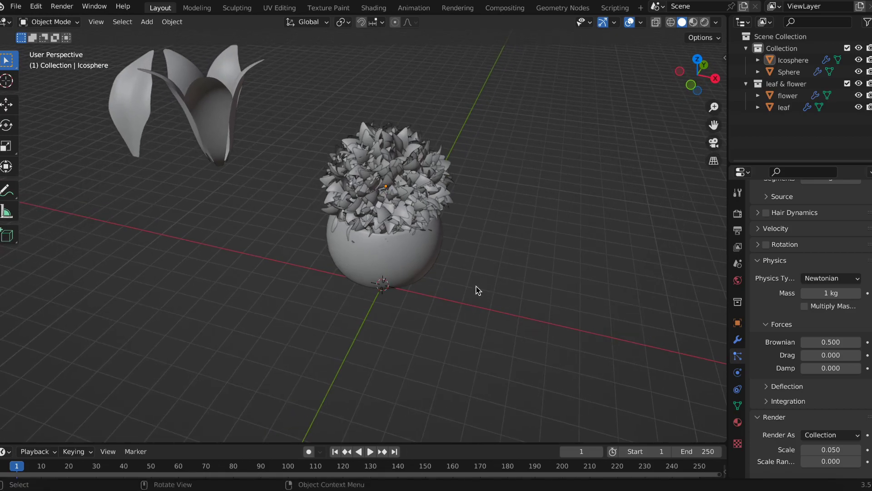
{"action": "scroll", "coordinate": [476, 286], "scroll_direction": "up", "scroll_amount": 2}
{"action": "scroll", "coordinate": [809, 318], "scroll_direction": "up", "scroll_amount": 3}
Reduce the hair particle Number to 300
{"action": "scroll", "coordinate": [808, 318], "scroll_direction": "up", "scroll_amount": 6}
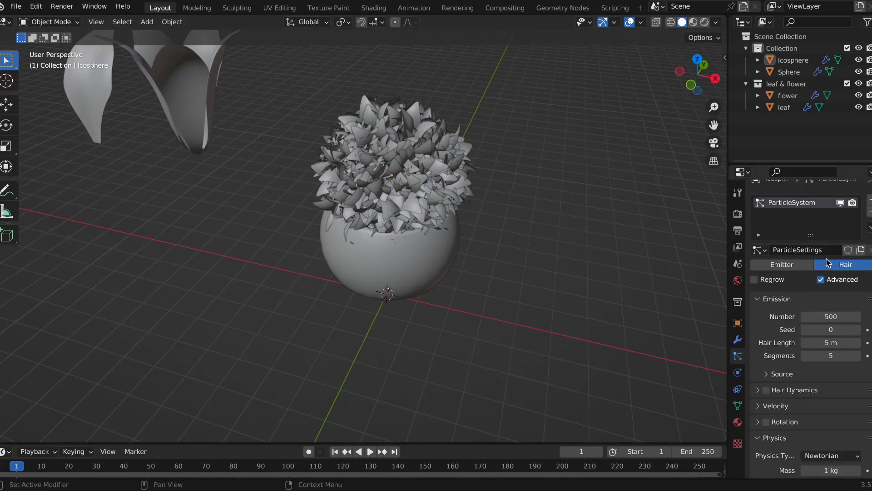
{"action": "scroll", "coordinate": [817, 327], "scroll_direction": "up", "scroll_amount": 1}
{"action": "double_click", "coordinate": [831, 328]}
{"action": "key", "text": "Return"}
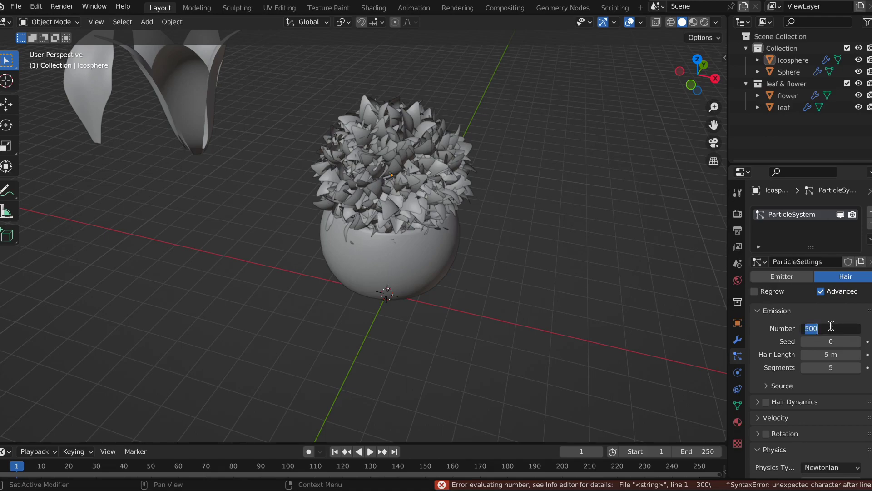
{"action": "type", "text": "300"}
{"action": "key", "text": "Return"}
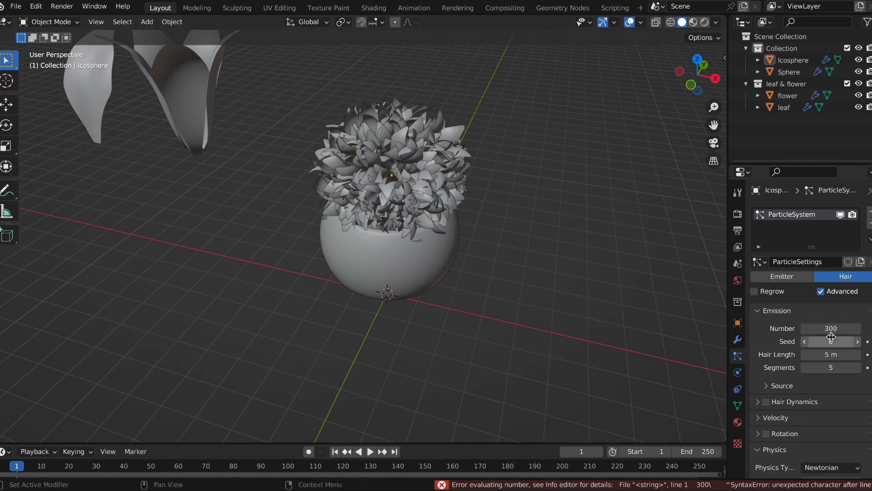
Enable Use Count for the instanced collection and set the leaf count to 10
{"action": "scroll", "coordinate": [814, 330], "scroll_direction": "down", "scroll_amount": 5}
{"action": "scroll", "coordinate": [813, 331], "scroll_direction": "down", "scroll_amount": 6}
{"action": "scroll", "coordinate": [812, 314], "scroll_direction": "down", "scroll_amount": 4}
{"action": "scroll", "coordinate": [811, 315], "scroll_direction": "down", "scroll_amount": 2}
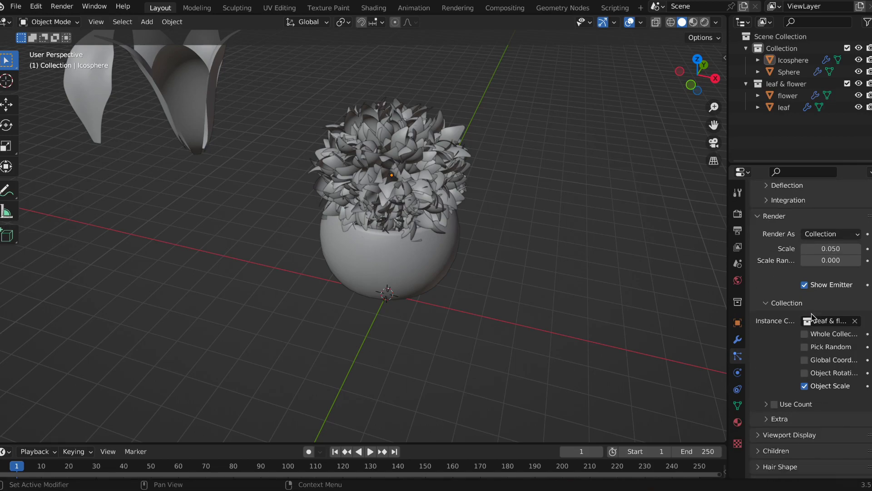
{"action": "scroll", "coordinate": [794, 354], "scroll_direction": "down", "scroll_amount": 1}
{"action": "left_click", "coordinate": [795, 384]}
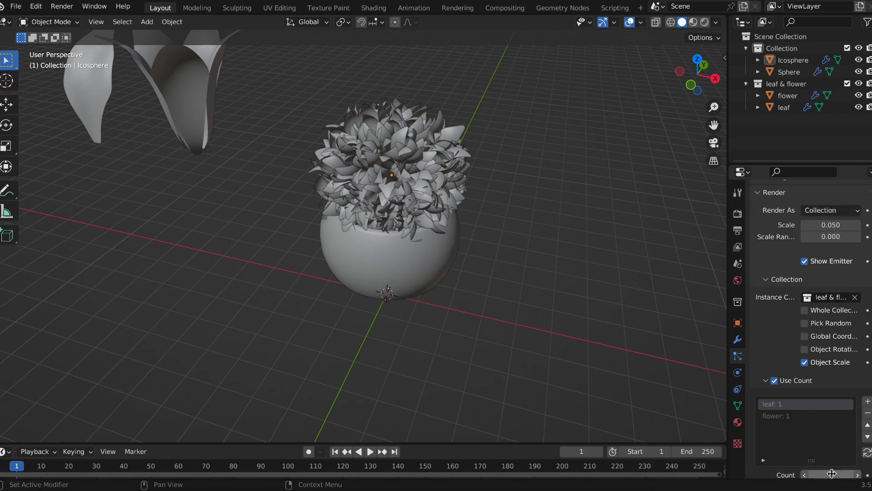
{"action": "scroll", "coordinate": [824, 401], "scroll_direction": "down", "scroll_amount": 3}
{"action": "left_click", "coordinate": [838, 404]}
{"action": "key", "text": "Return"}
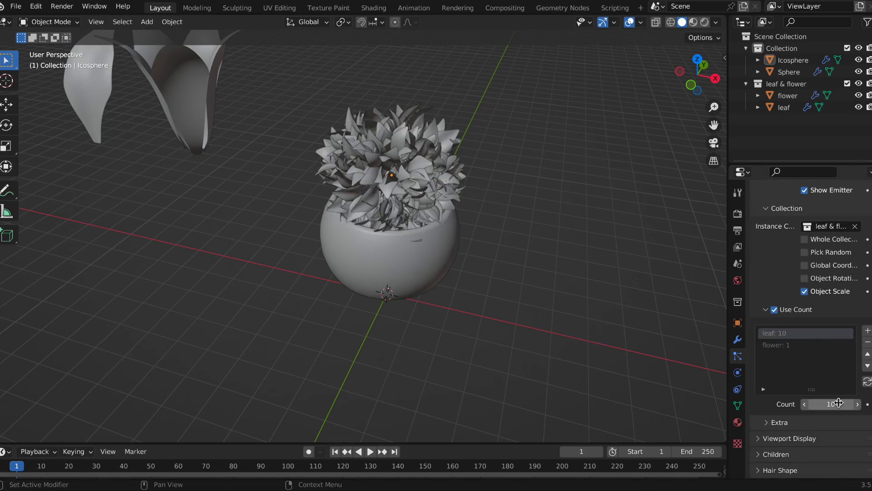
Check the foliage icosphere's scale and orbit around the potted plant
{"action": "left_click", "coordinate": [411, 183]}
{"action": "key", "text": "s"}
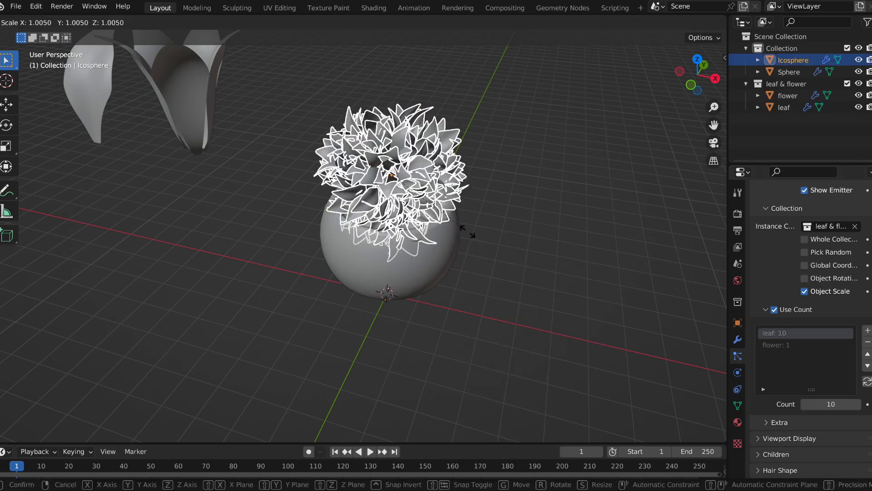
{"action": "left_click", "coordinate": [544, 230]}
{"action": "mouse_move", "coordinate": [544, 231]}
{"action": "middle_mouse_down"}
{"action": "mouse_move", "coordinate": [577, 199]}
{"action": "mouse_move", "coordinate": [592, 195]}
{"action": "mouse_move", "coordinate": [545, 236]}
{"action": "mouse_move", "coordinate": [606, 209]}
{"action": "mouse_move", "coordinate": [583, 210]}
{"action": "middle_mouse_up"}
{"action": "scroll", "coordinate": [492, 200], "scroll_direction": "up", "scroll_amount": 2}
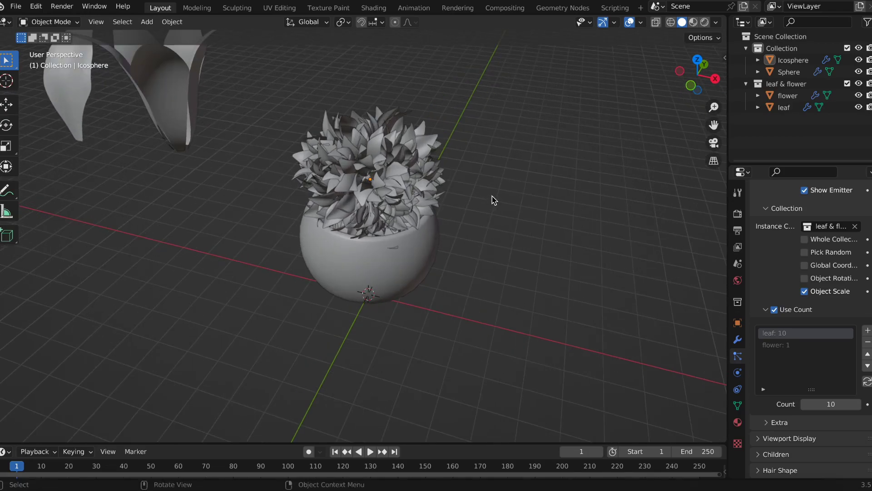
Shrink the leaf model slightly to about 0.94 scale
{"action": "left_click", "coordinate": [87, 94]}
{"action": "key", "text": "s"}
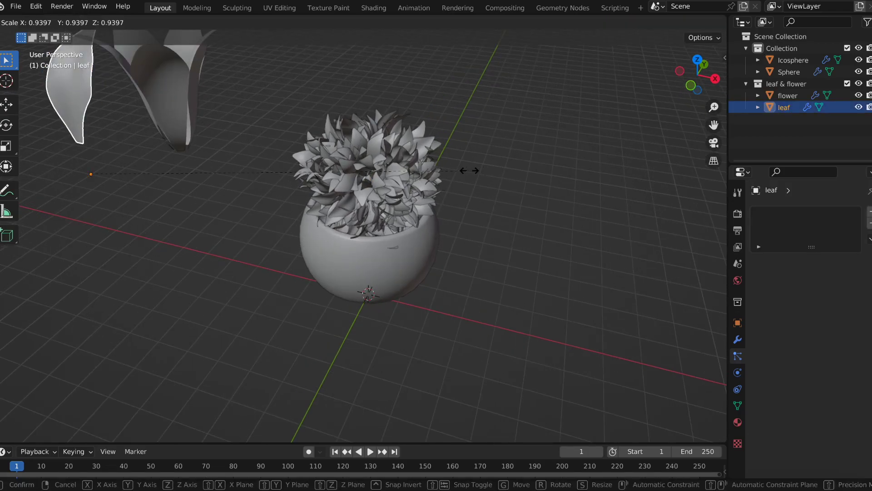
{"action": "left_click", "coordinate": [485, 174]}
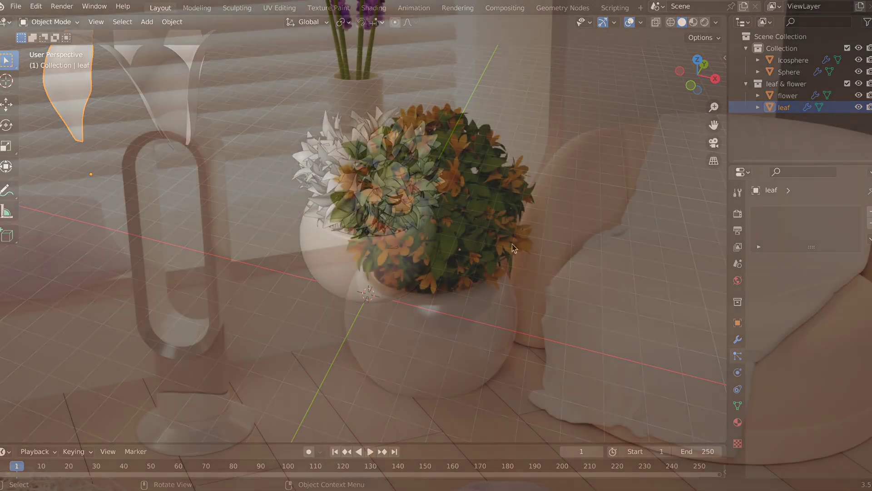